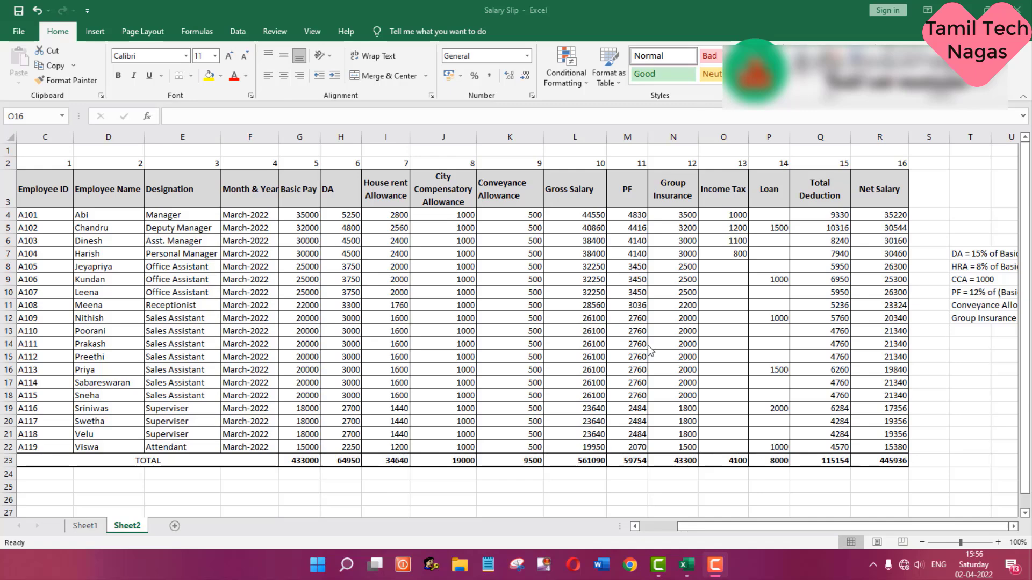
Step: Examine the Net Salary, Loan, Income Tax and Group Insurance totals in the salary table's TOTAL row
click(895, 462)
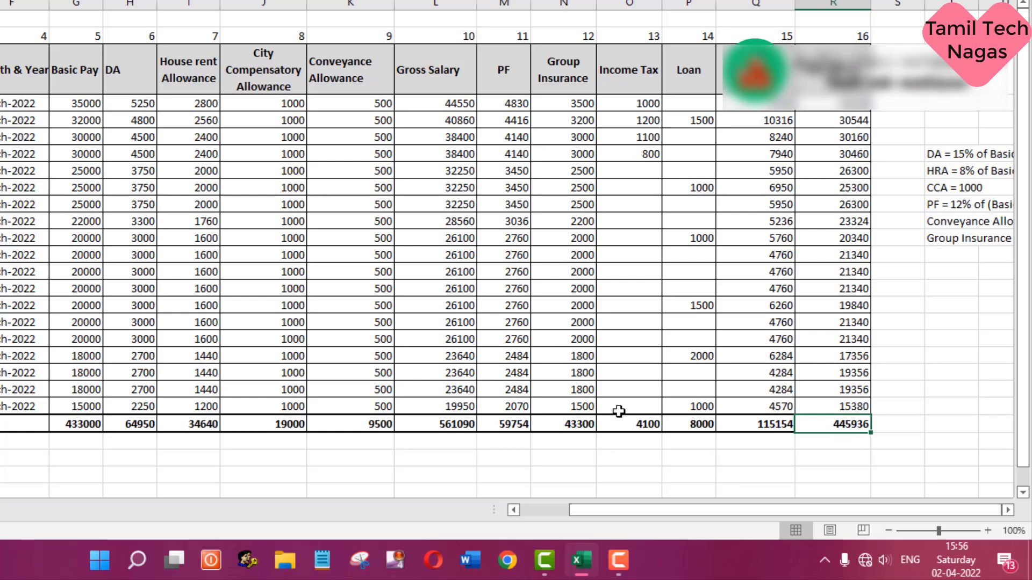
click(694, 426)
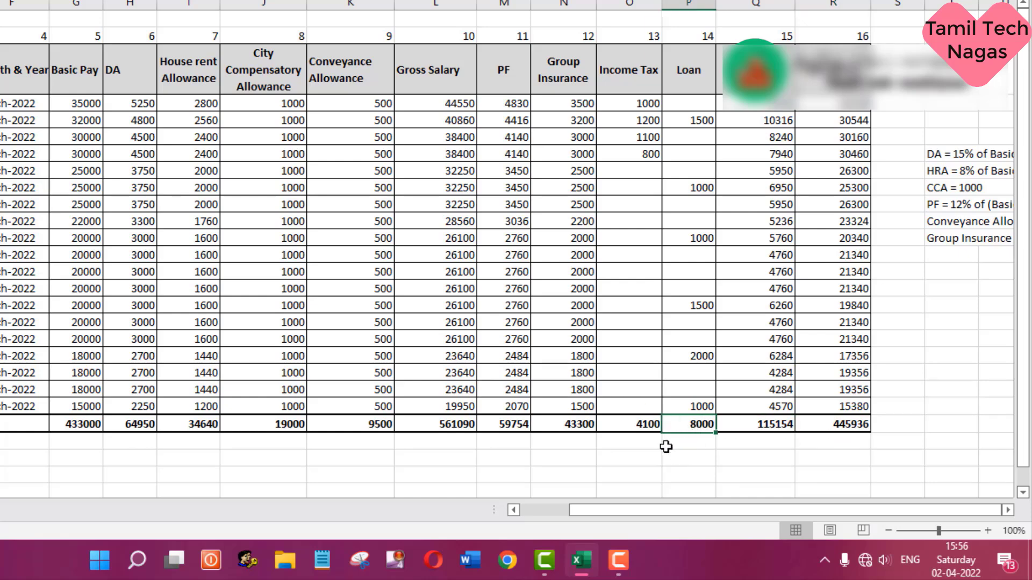
click(653, 424)
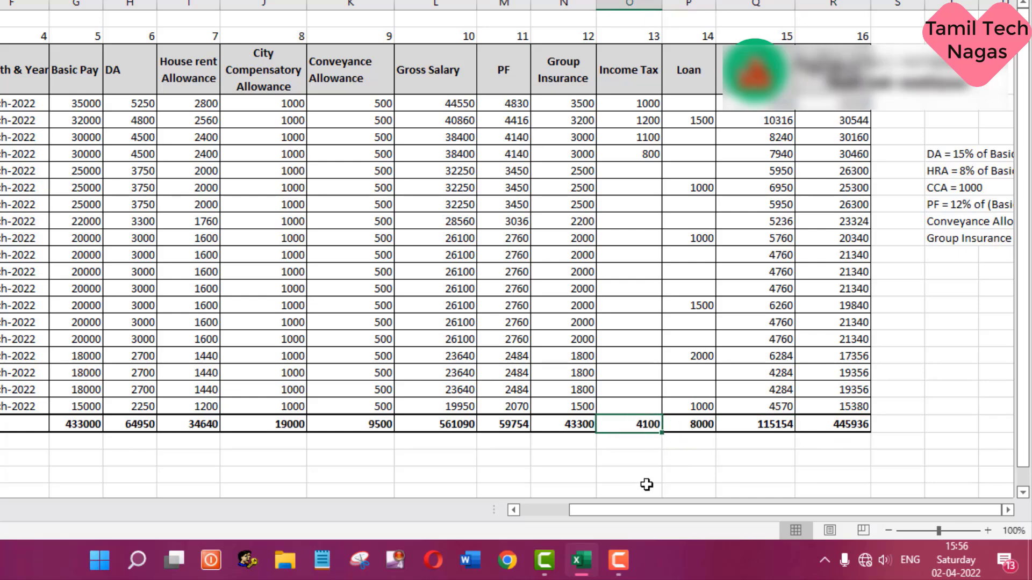
click(590, 430)
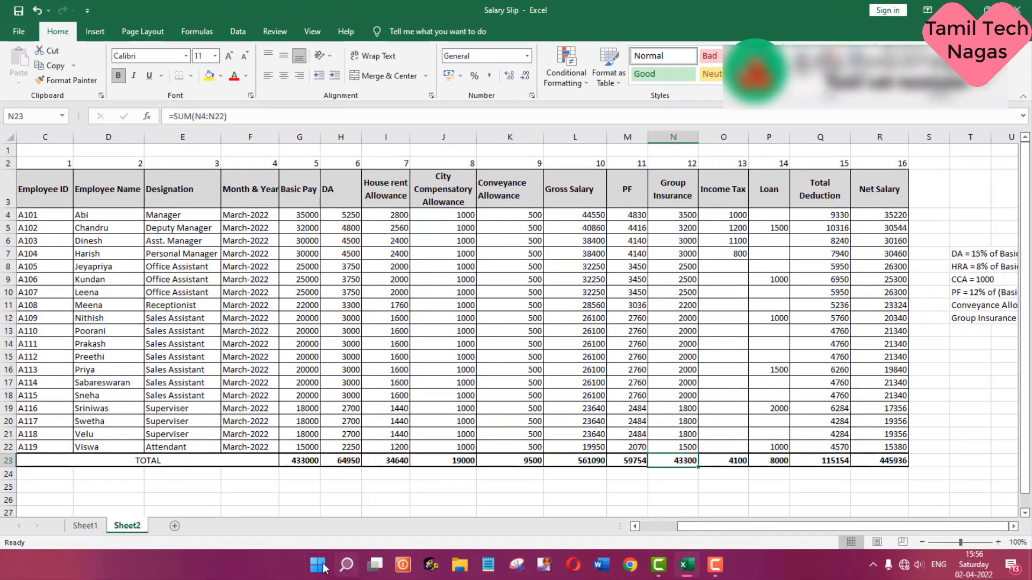
Step: Compare the employee record in row 16 of Sheet2 with the monthly salary slip on Sheet1
click(85, 526)
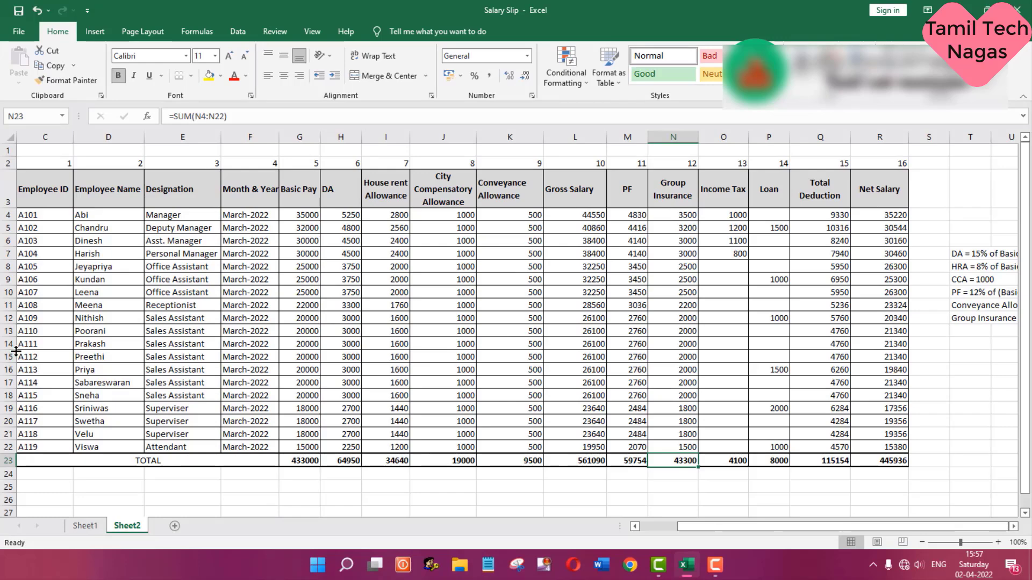
click(9, 370)
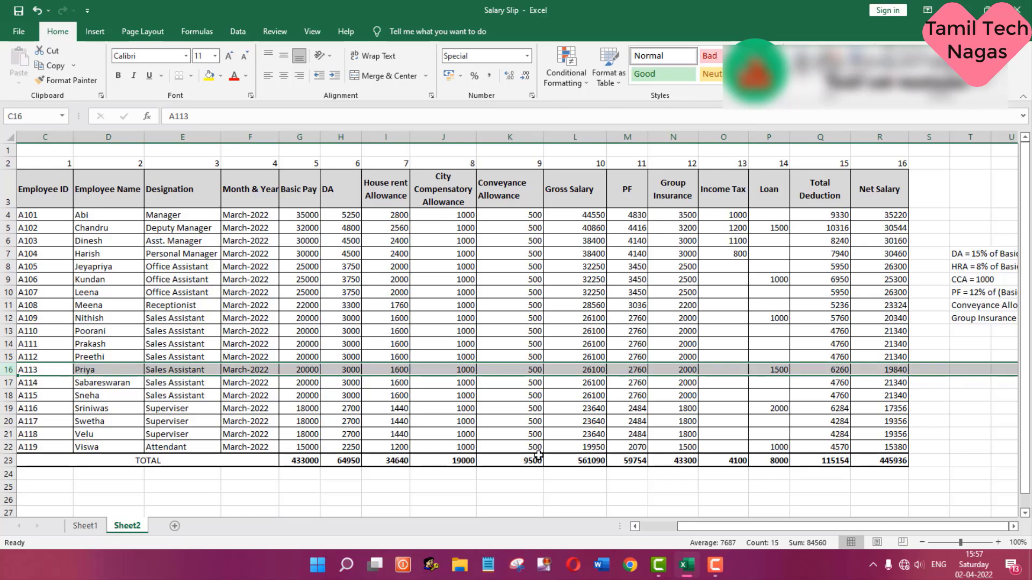
click(85, 526)
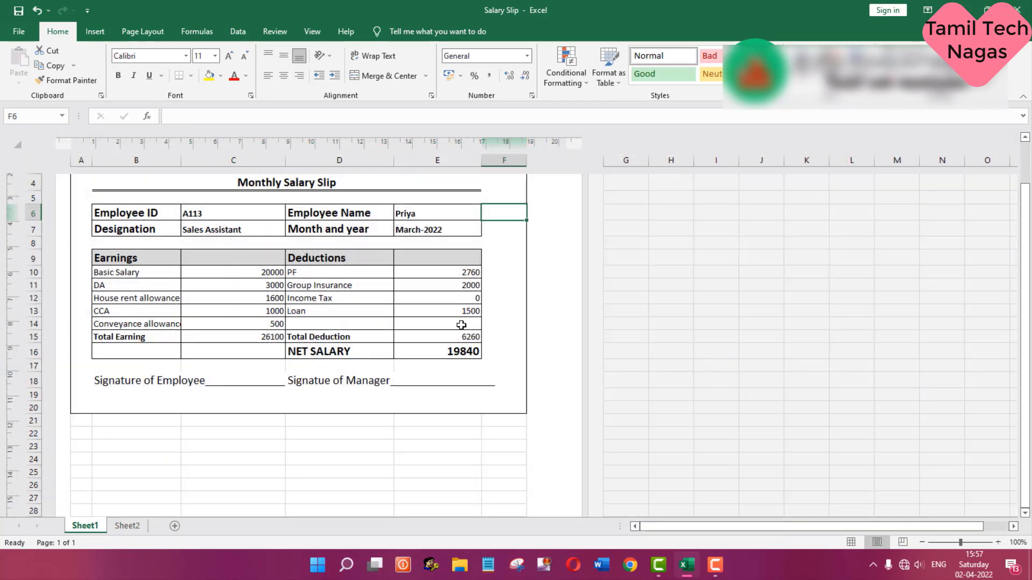
click(127, 526)
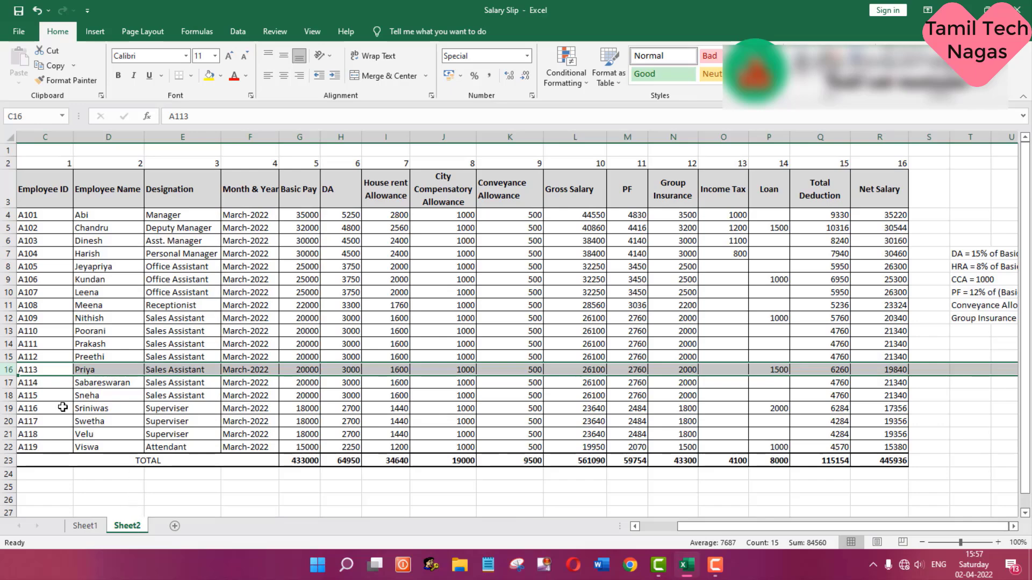
Step: Enter an Income Tax of 1000 in cell O16 of the salary table on Sheet2
click(737, 369)
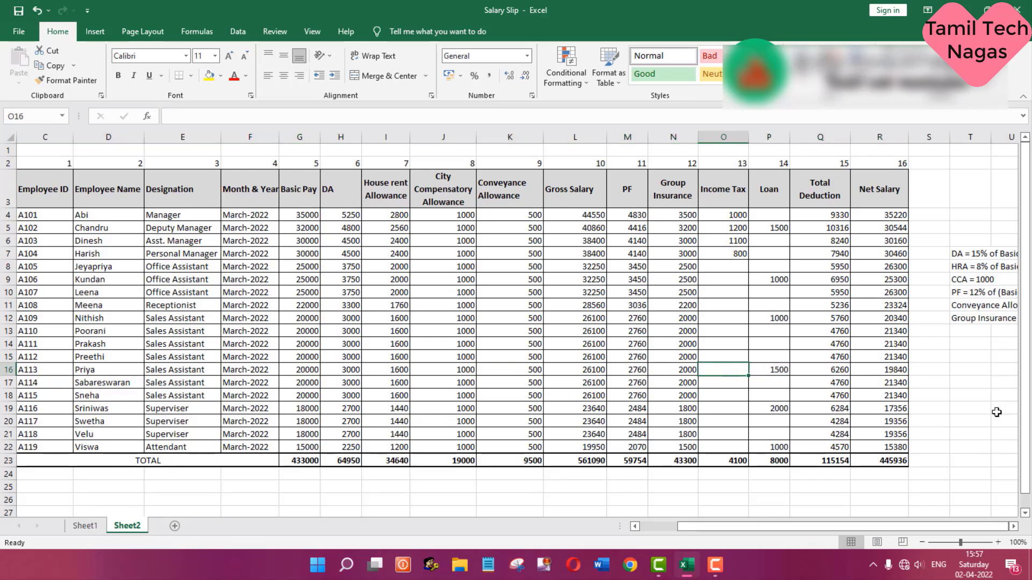
text(100)
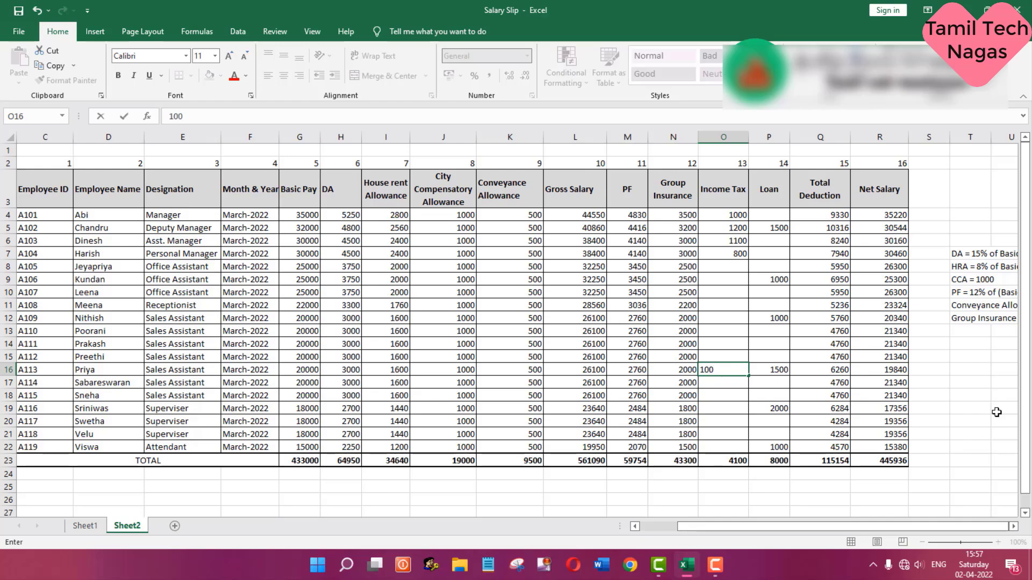
text(0)
key(Return)
Step: Check the Income Tax and NET SALARY cells of the monthly salary slip on Sheet1
click(85, 526)
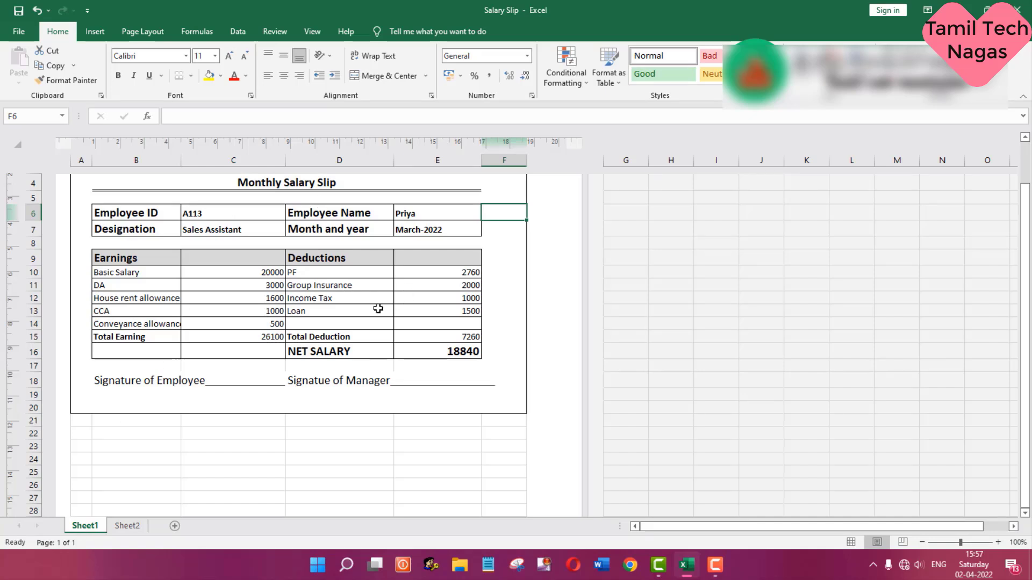
click(453, 300)
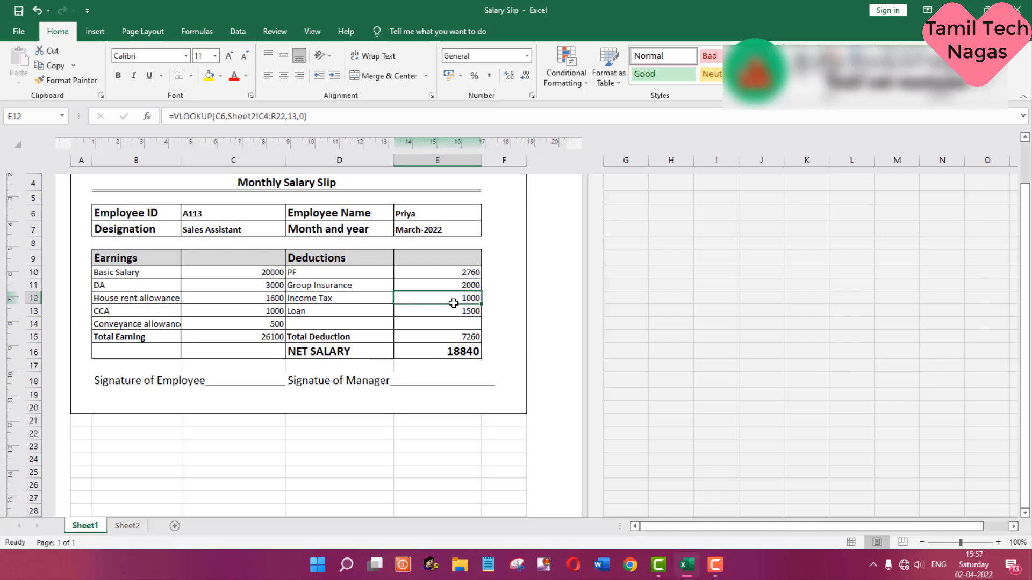
click(456, 353)
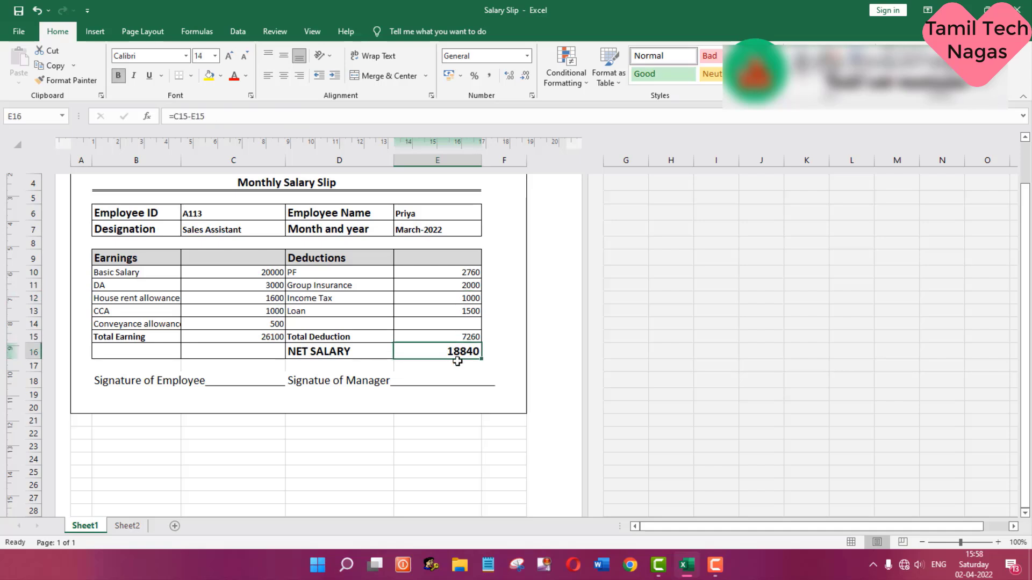
Step: Choose the Attendant's employee ID, the last one in the list, in cell C6 of the salary slip
click(283, 215)
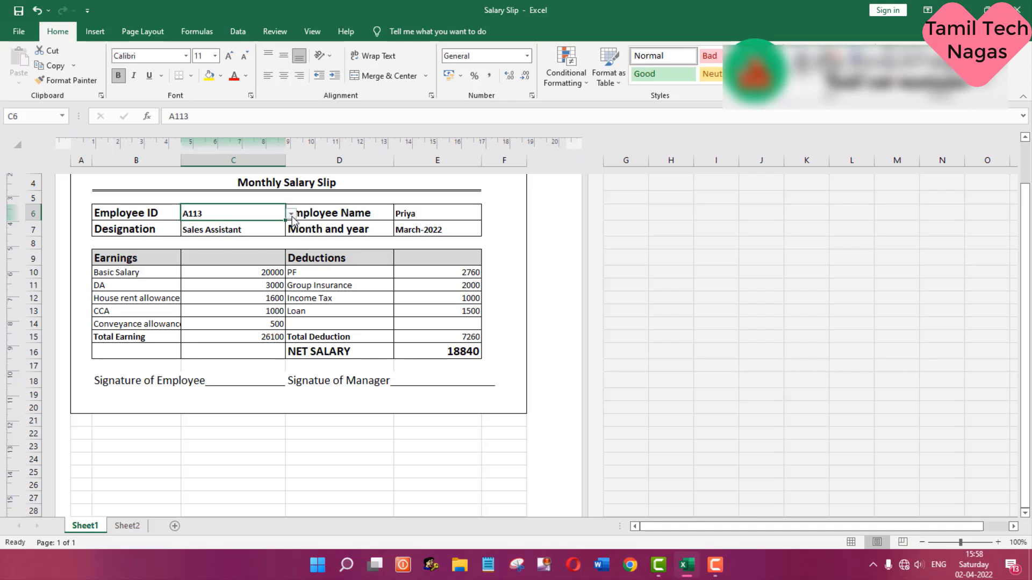
click(290, 214)
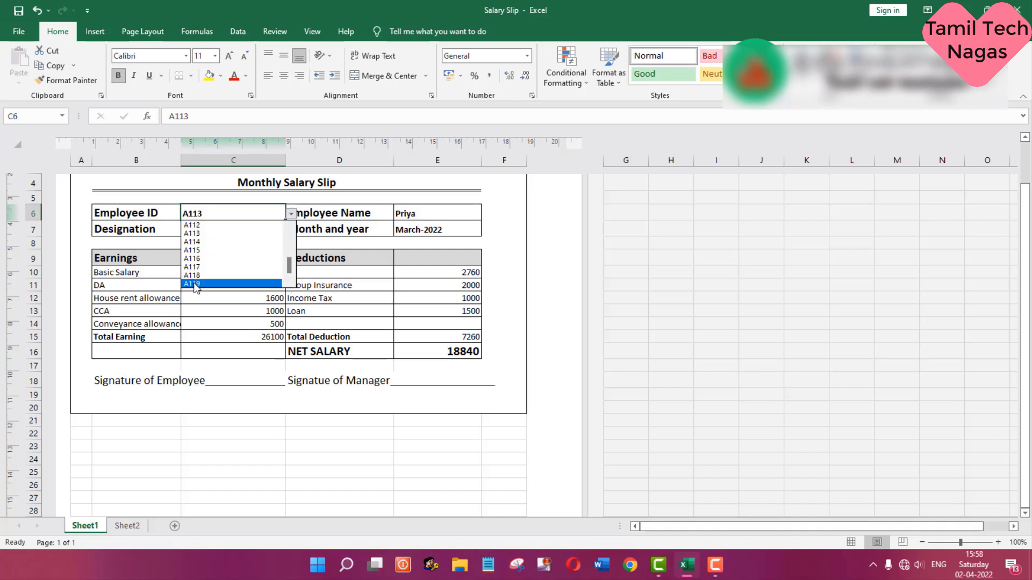
click(239, 286)
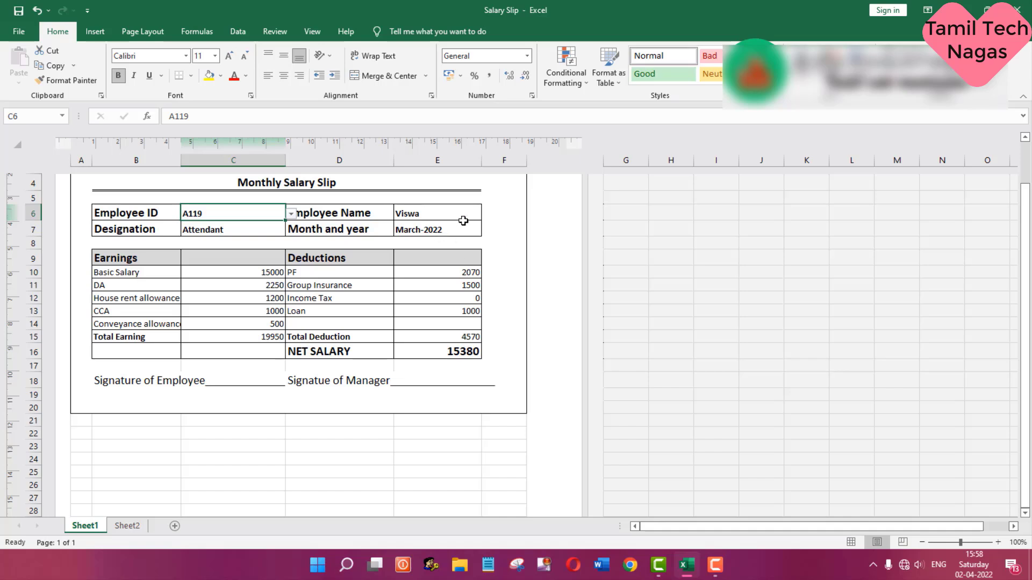
click(509, 211)
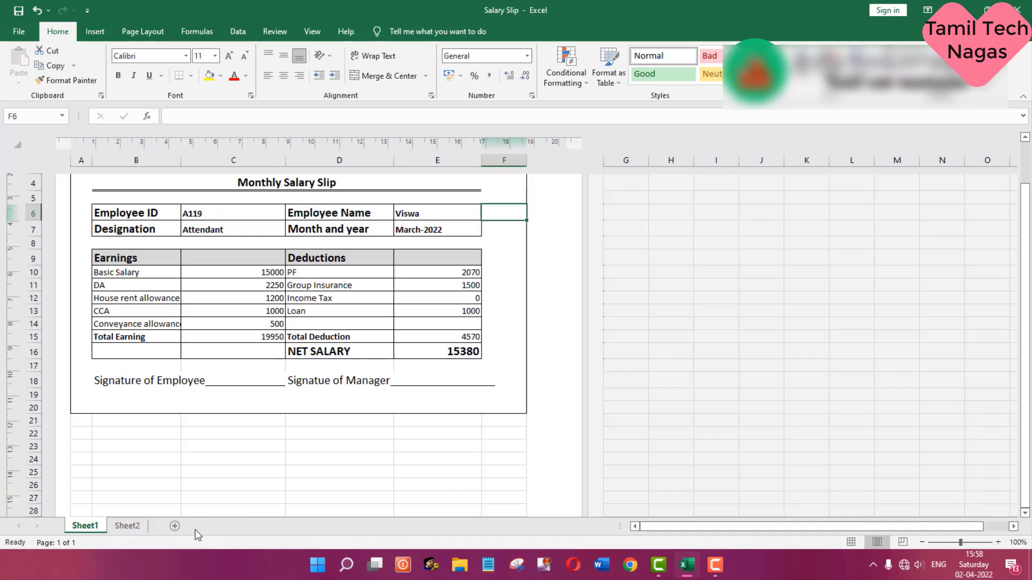
Step: Compare the Attendant's record in row 22 of Sheet2 with the salary slip on Sheet1
click(125, 525)
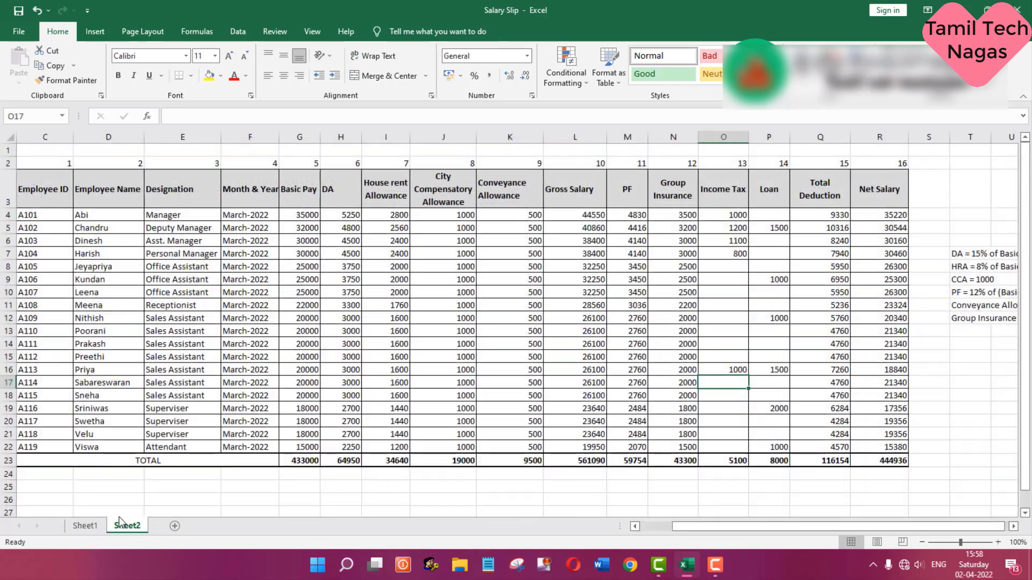
click(9, 447)
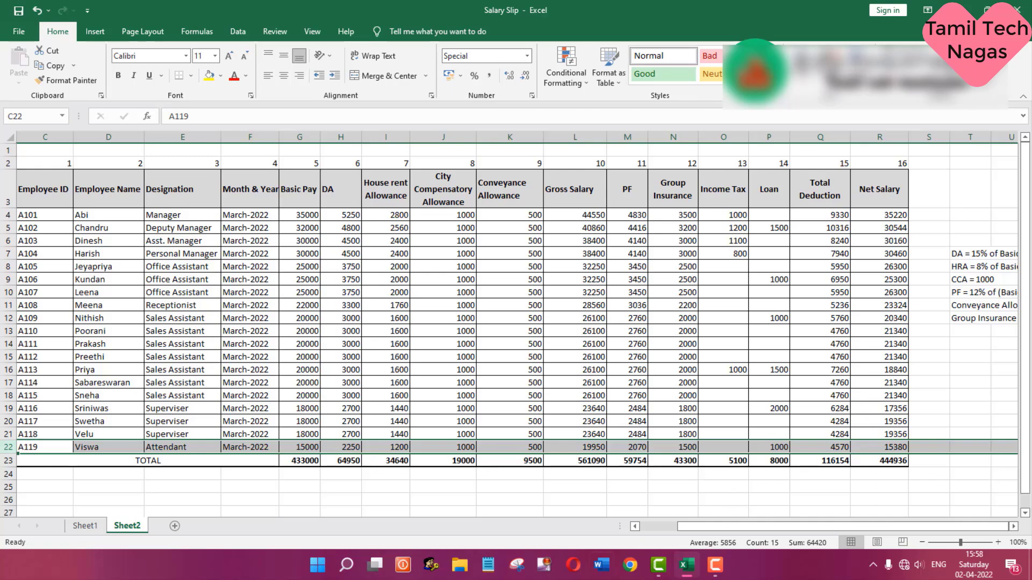
click(85, 525)
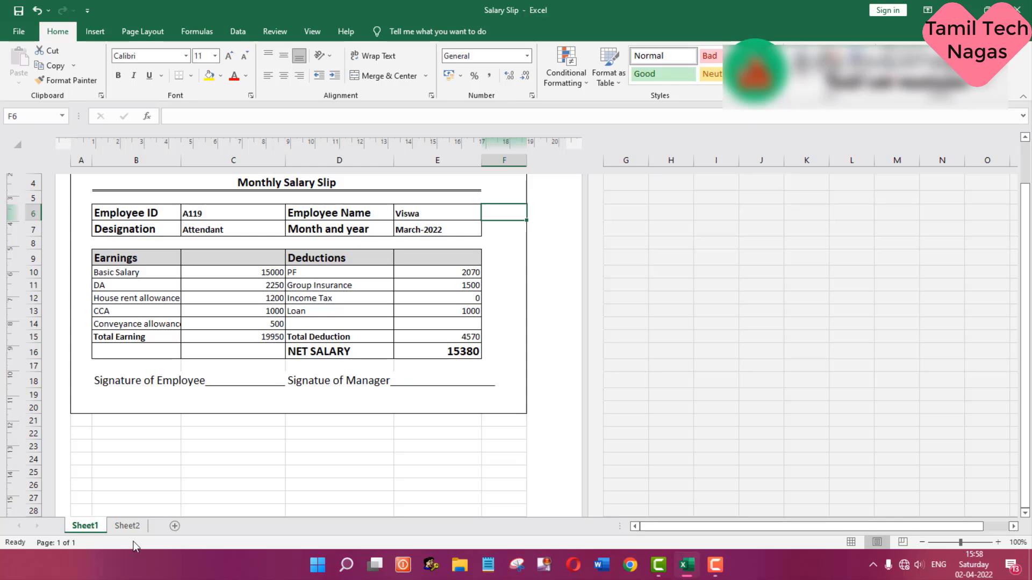
click(128, 526)
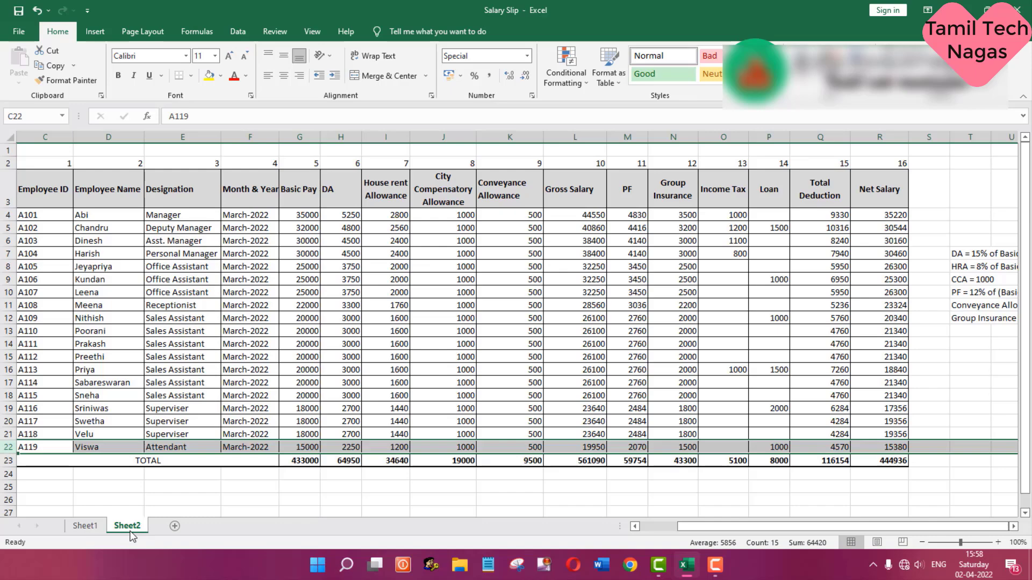
click(84, 526)
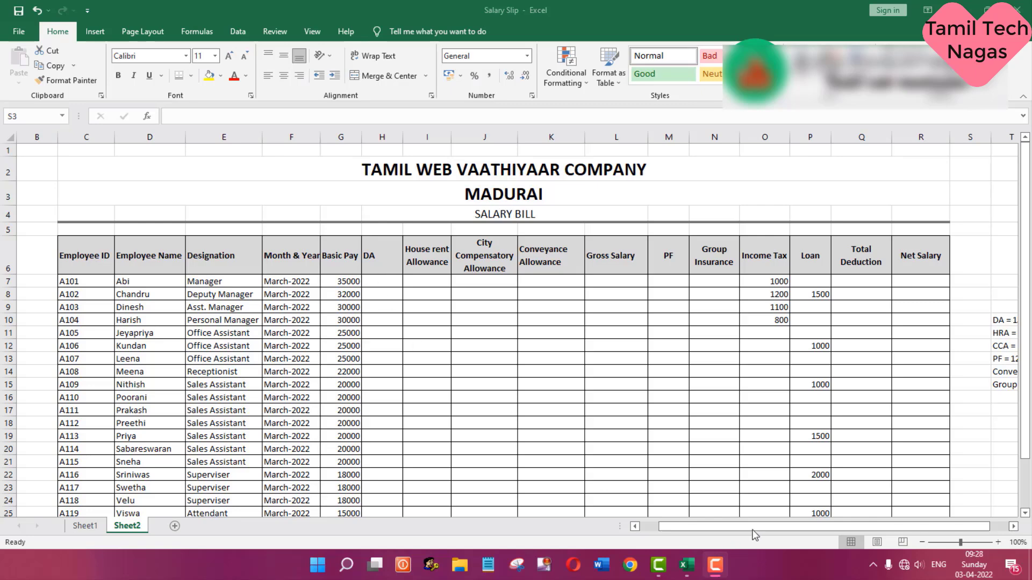
Step: Calculate the DA in cell H7 as 15% of the Basic Pay with the formula =G7*15%
click(1013, 527)
click(1013, 527)
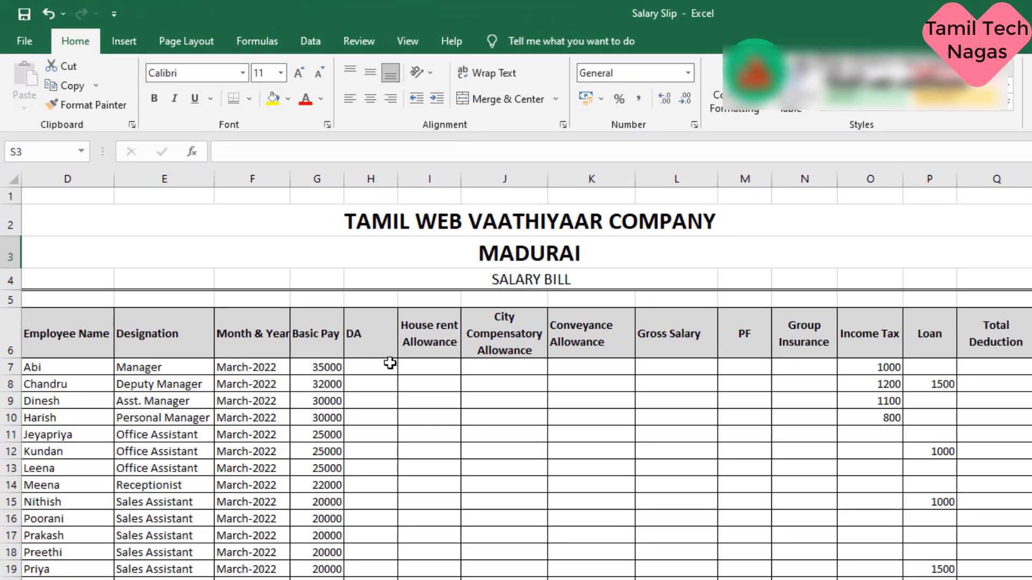
click(389, 364)
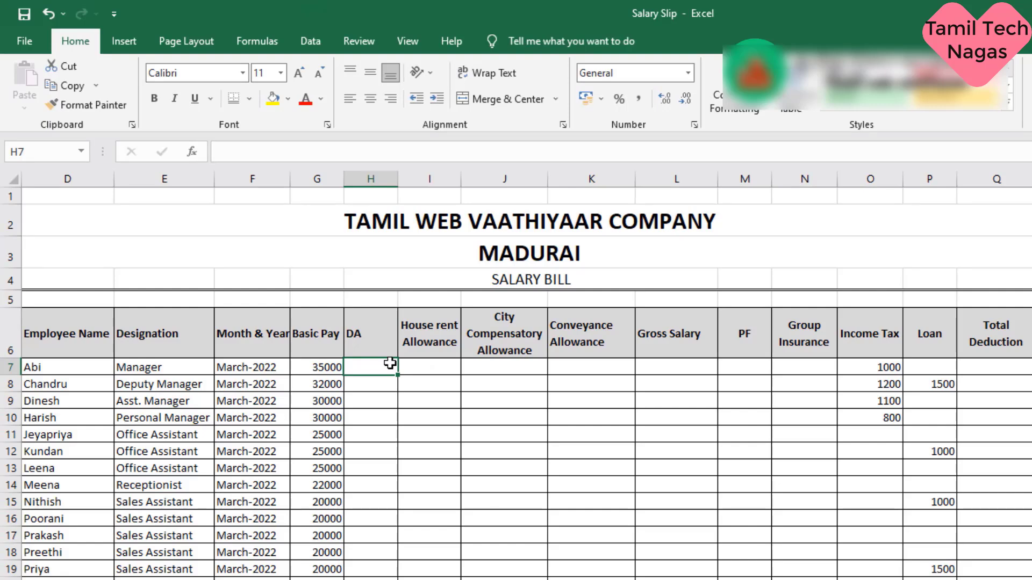
text(=)
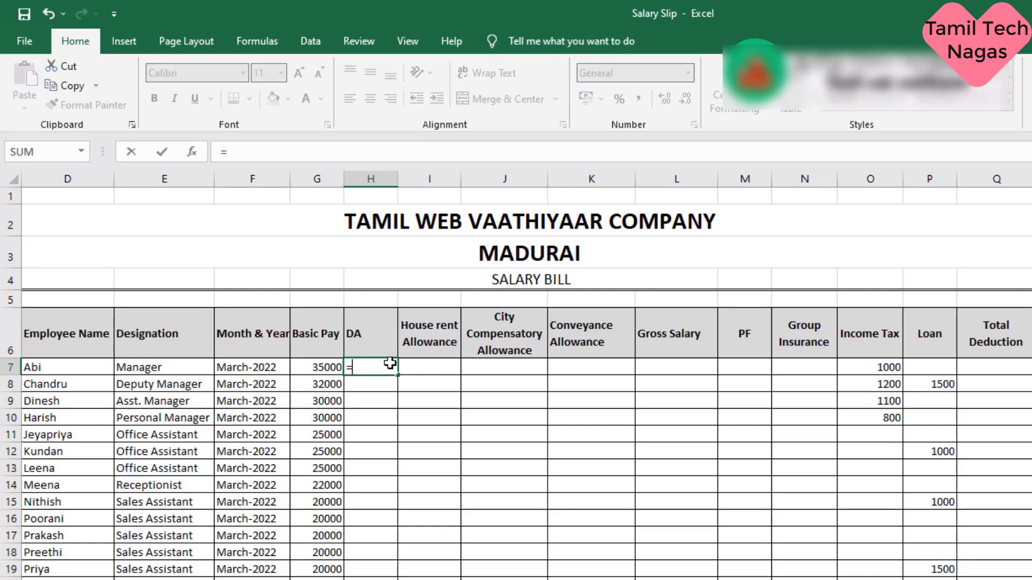
click(324, 367)
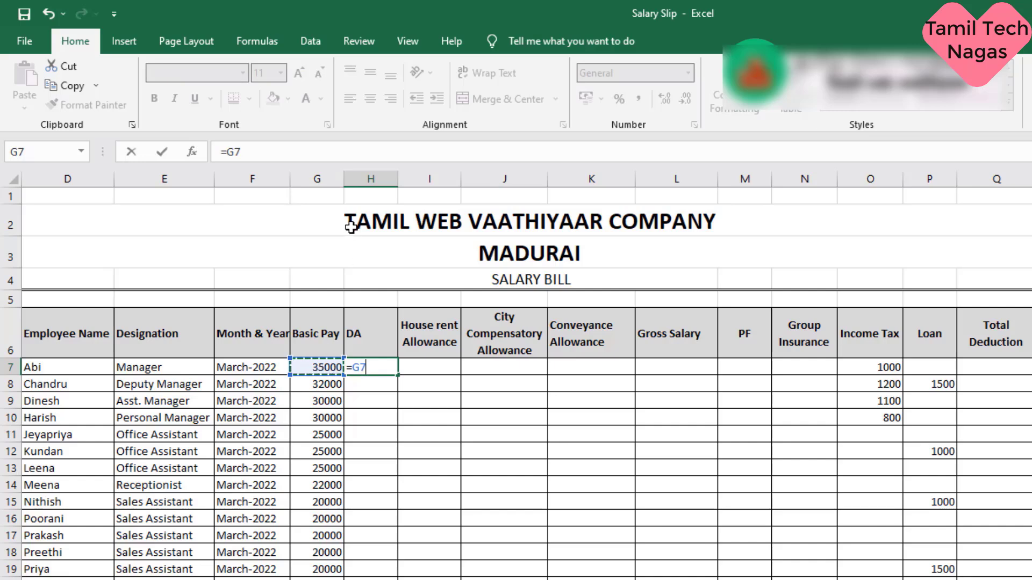
text(*15%)
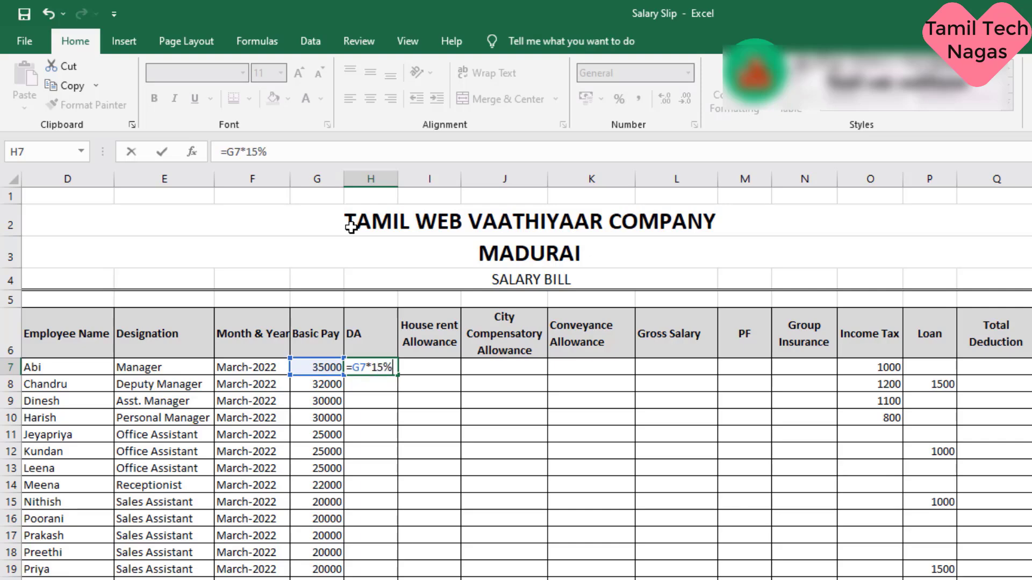
key(Return)
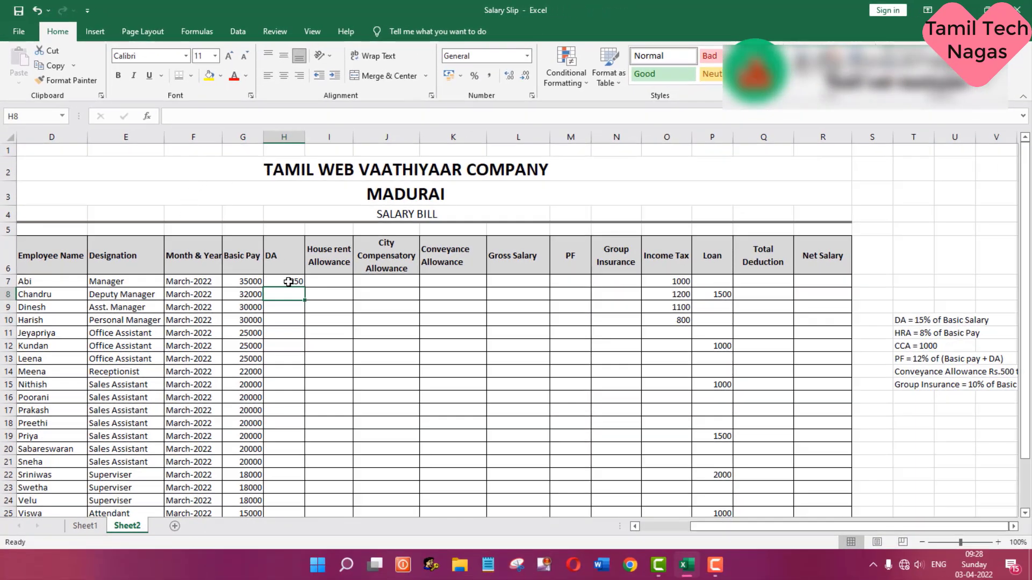
Step: Fill the DA formula from H7 down the column for all employees and clear cell H26 in the TOTAL row
click(289, 282)
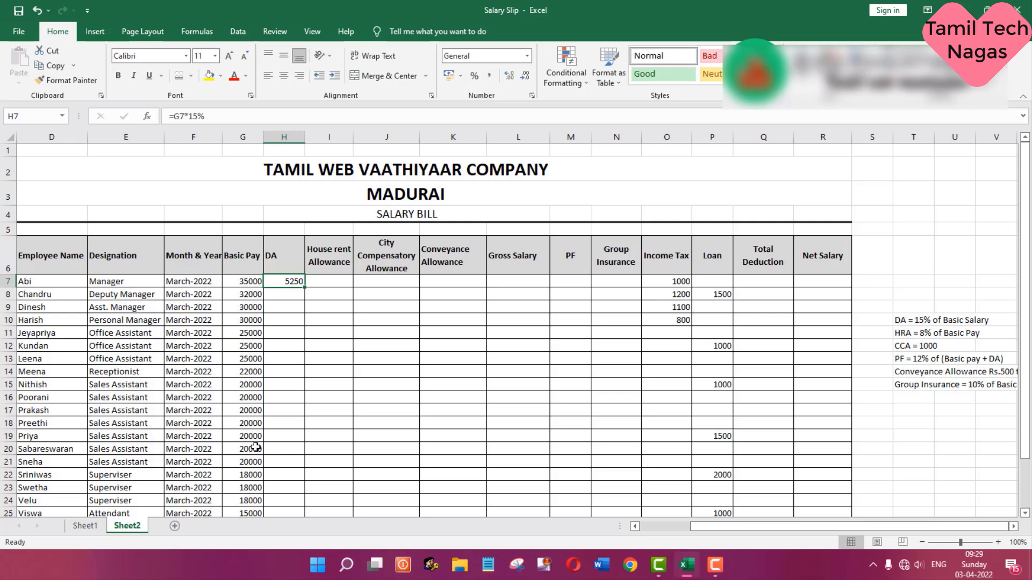
double_click(305, 289)
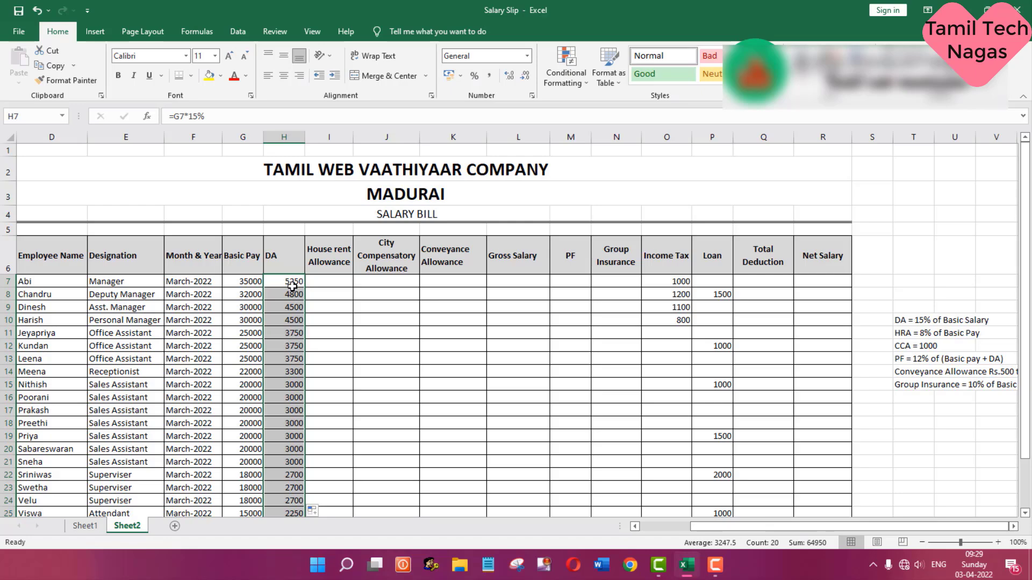
scroll(292, 287, down, 1)
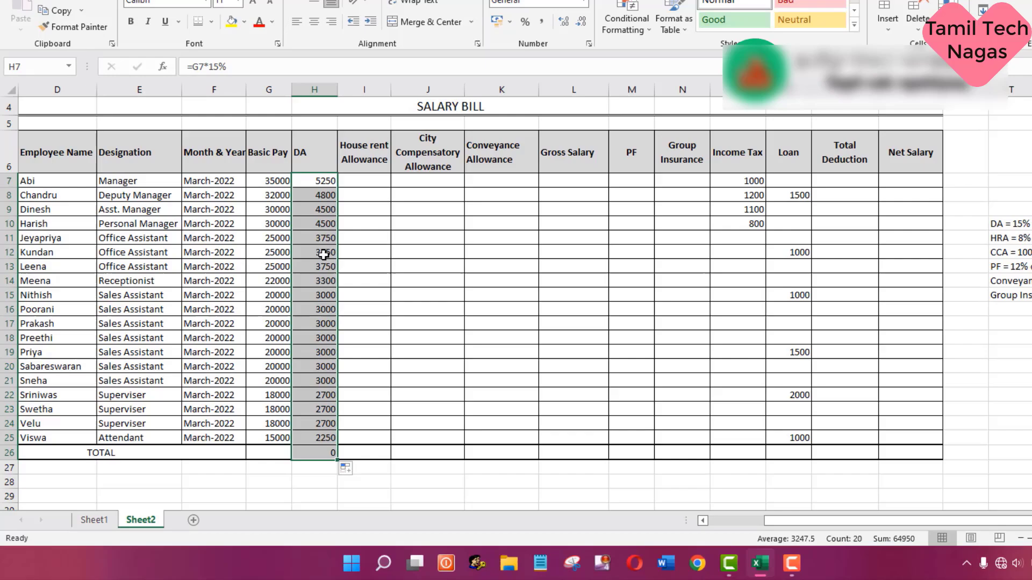
click(292, 463)
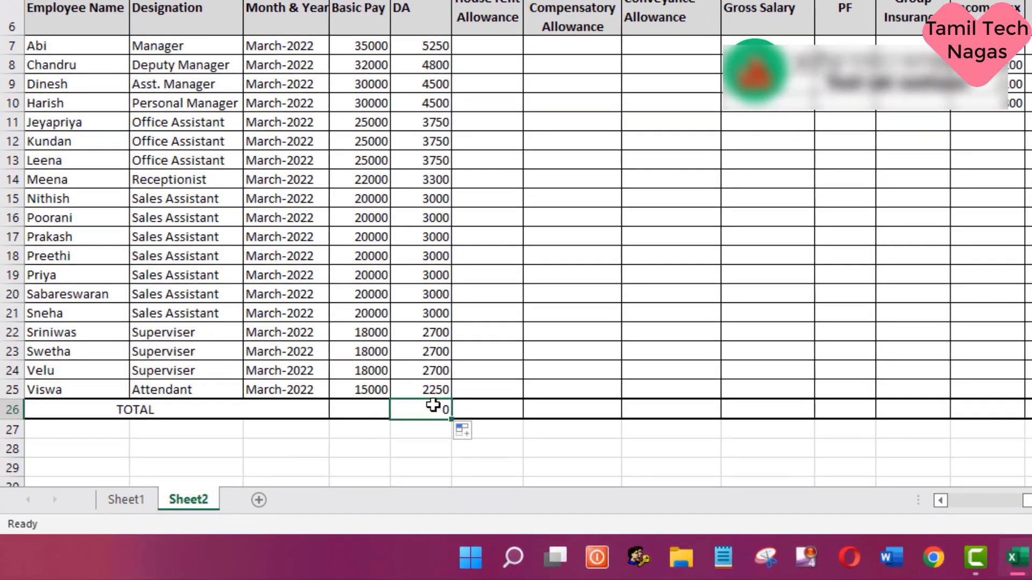
key(Delete)
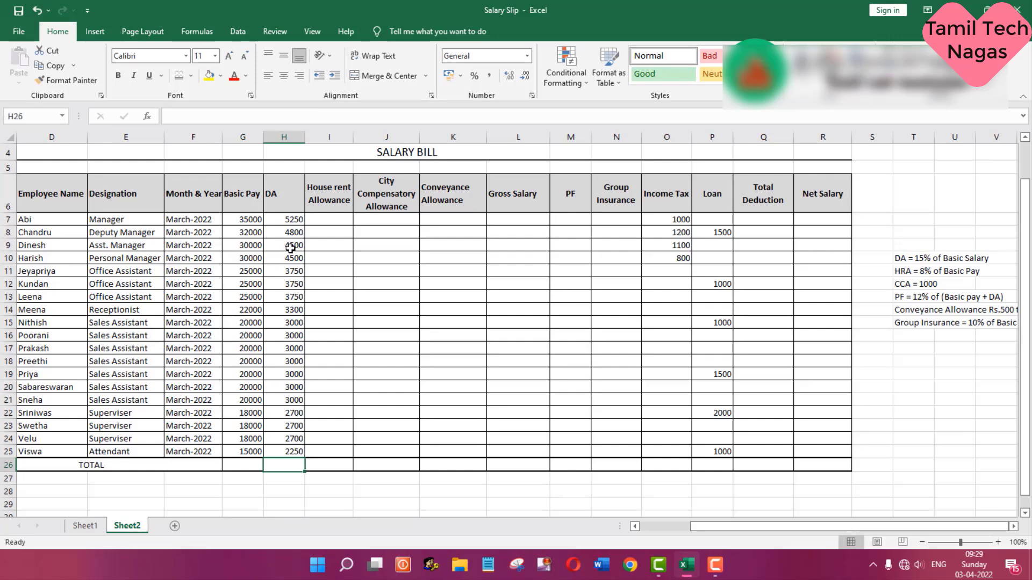
Step: Calculate the House rent Allowance in cell I7 as 8% of the Basic Pay with the formula =G7*8%
click(332, 218)
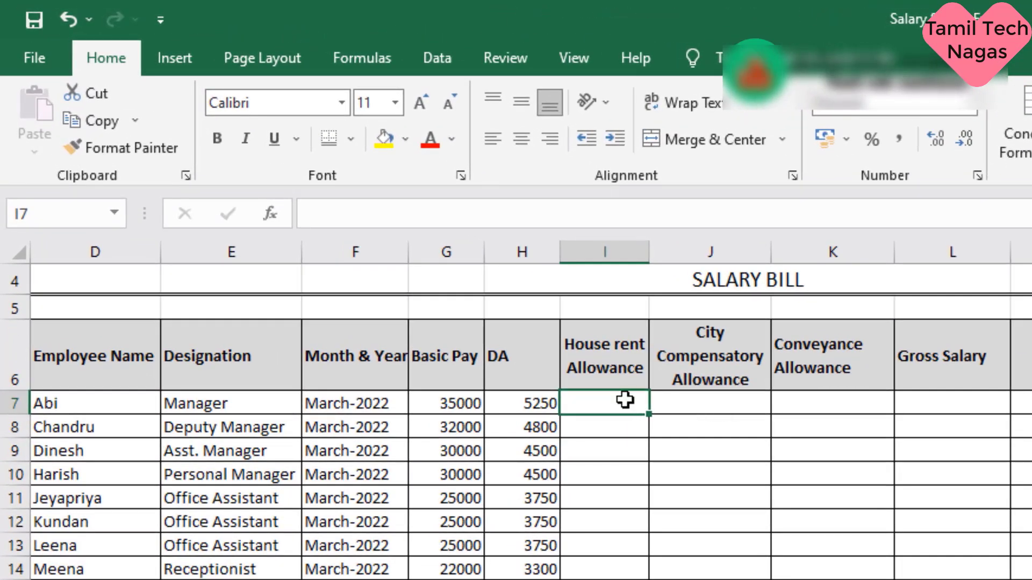
text(=)
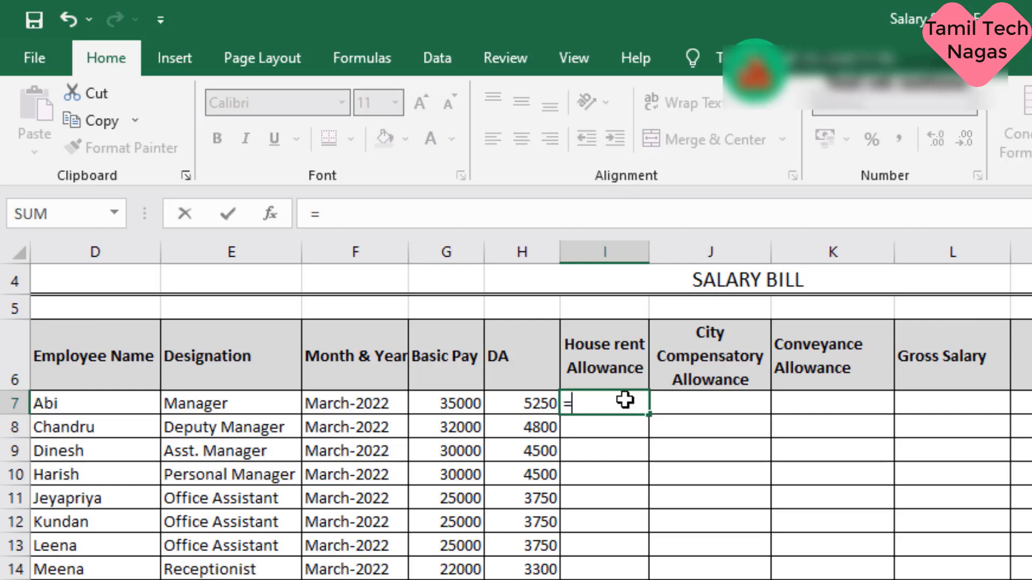
click(465, 404)
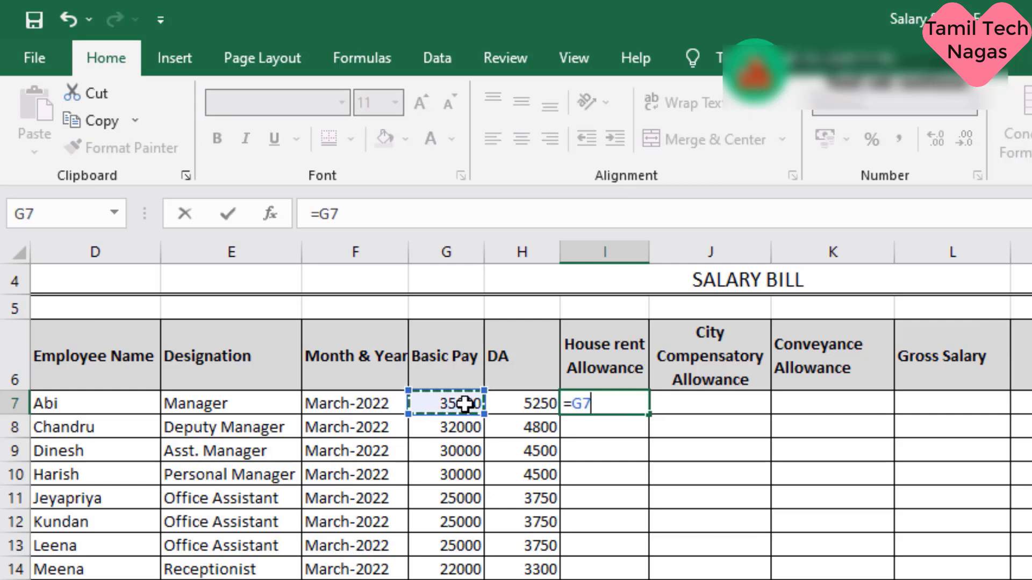
text(*)
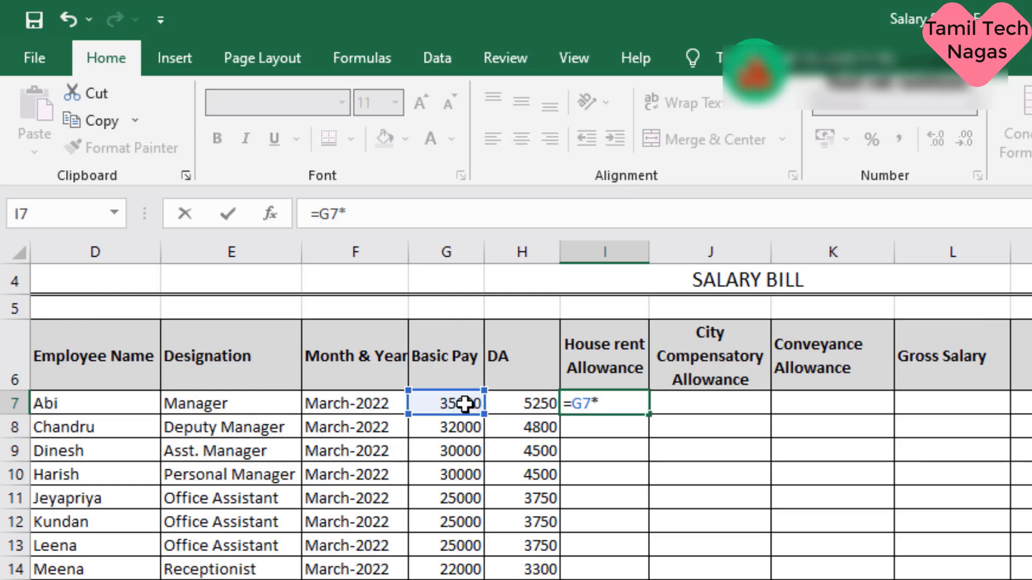
text(8%)
key(Return)
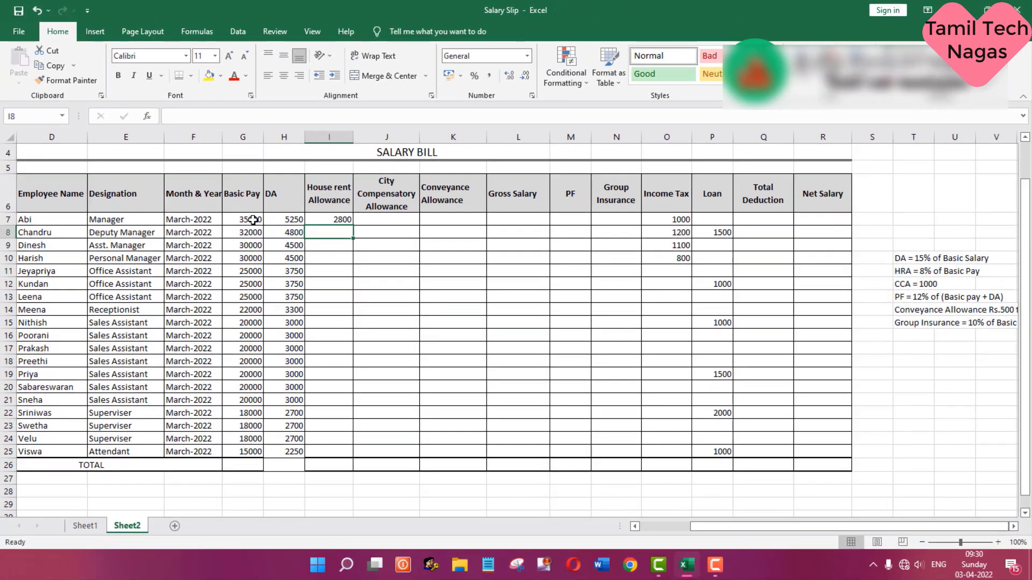
Step: Fill the House rent Allowance formula from I7 down the column for all employees and clear cell I26 in the TOTAL row
click(314, 219)
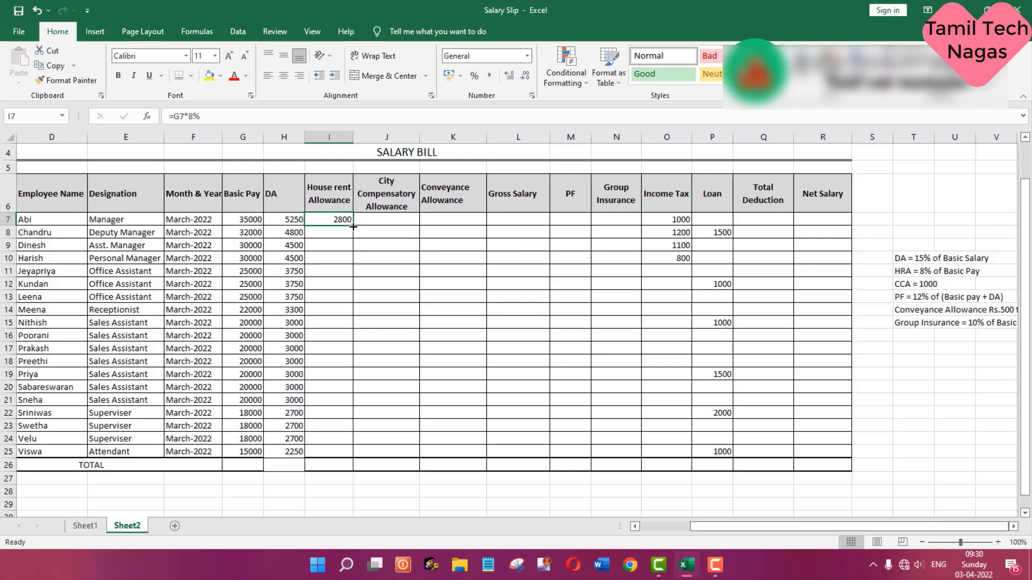
drag(352, 226, 329, 464)
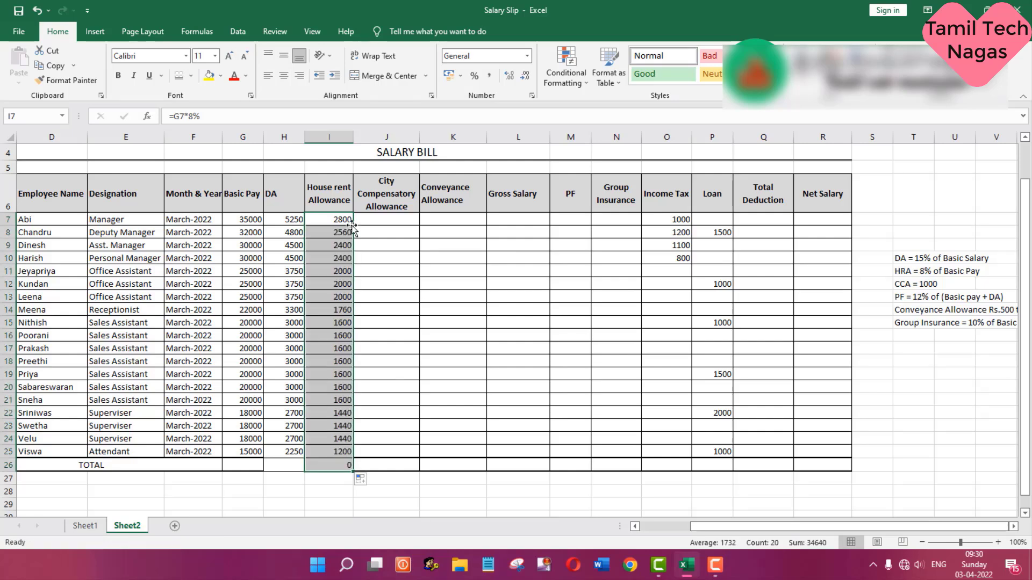
click(319, 465)
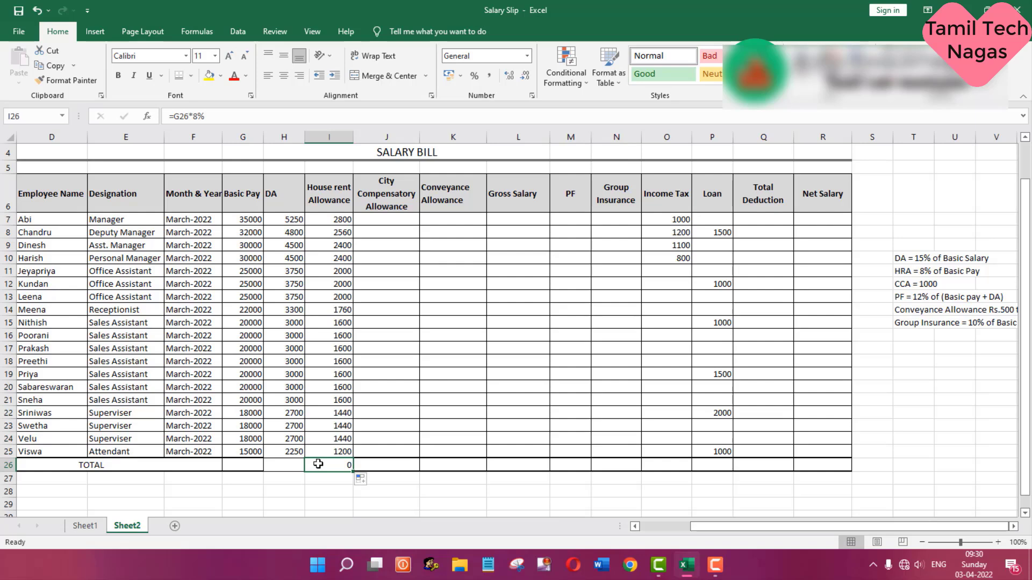
key(Delete)
Step: Enter a City Compensatory Allowance of 1000 for every employee from J7 down, leaving cell J26 in the TOTAL row empty
click(384, 218)
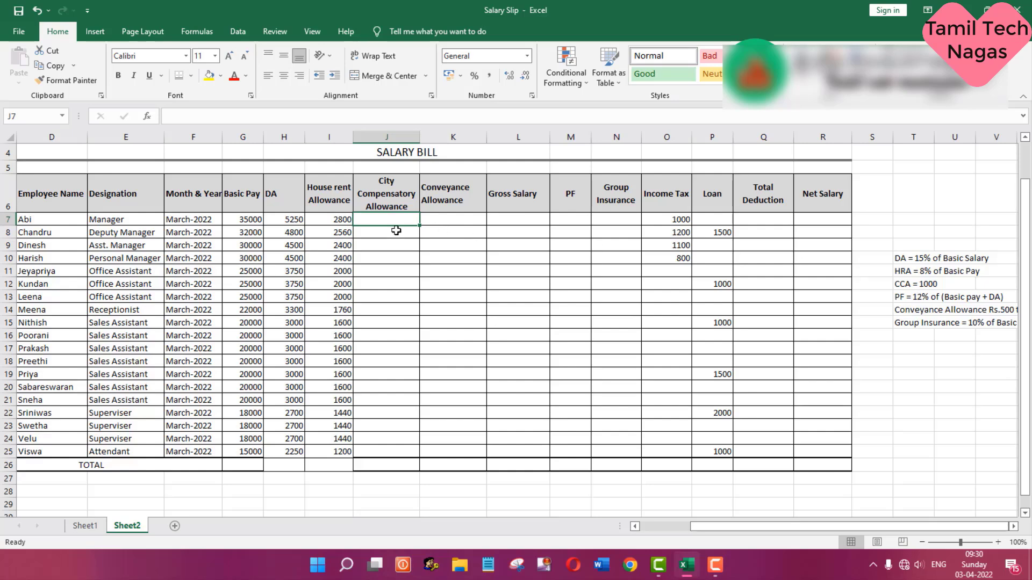
text(1000)
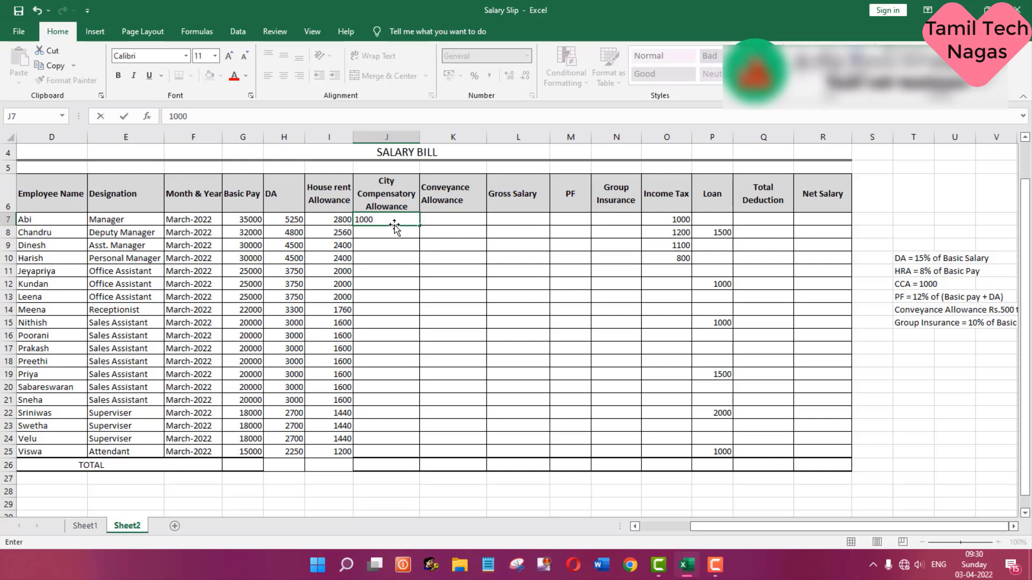
key(Return)
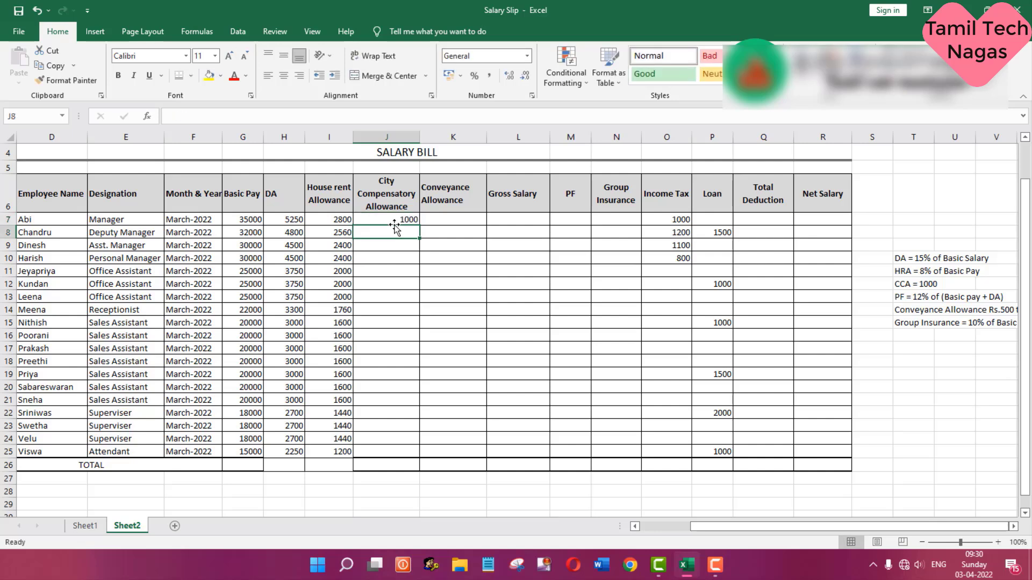
click(398, 220)
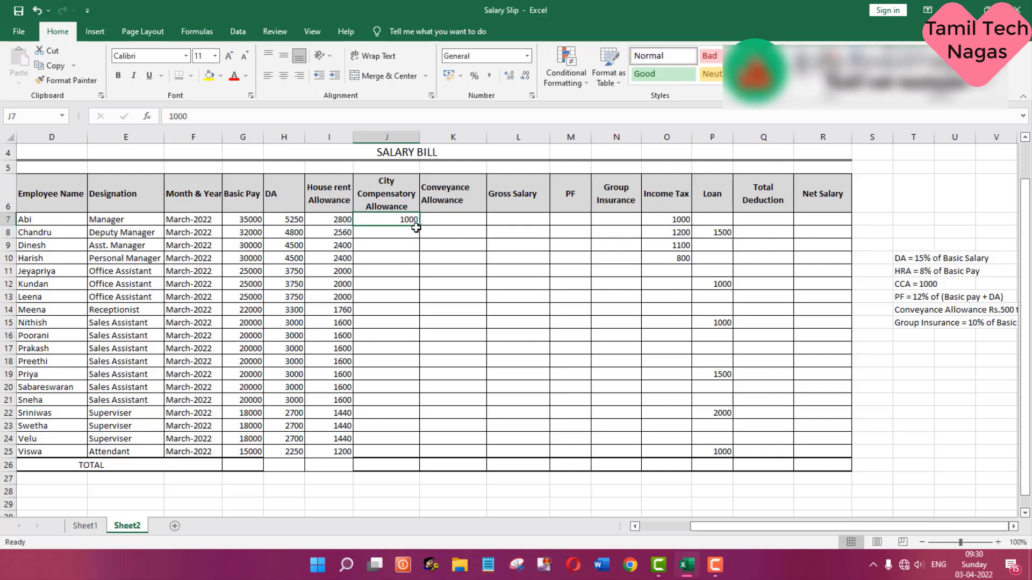
double_click(420, 225)
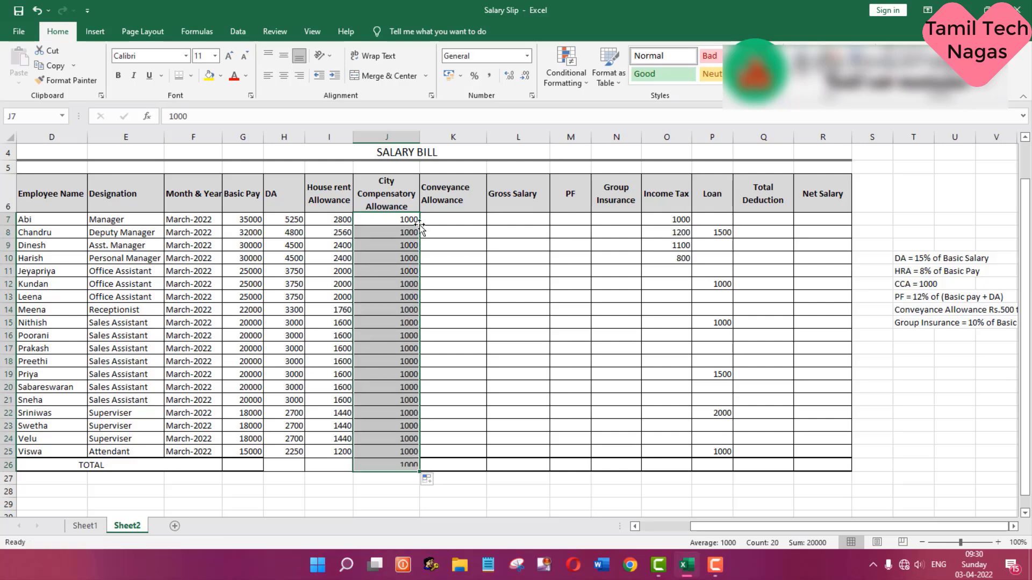
click(385, 466)
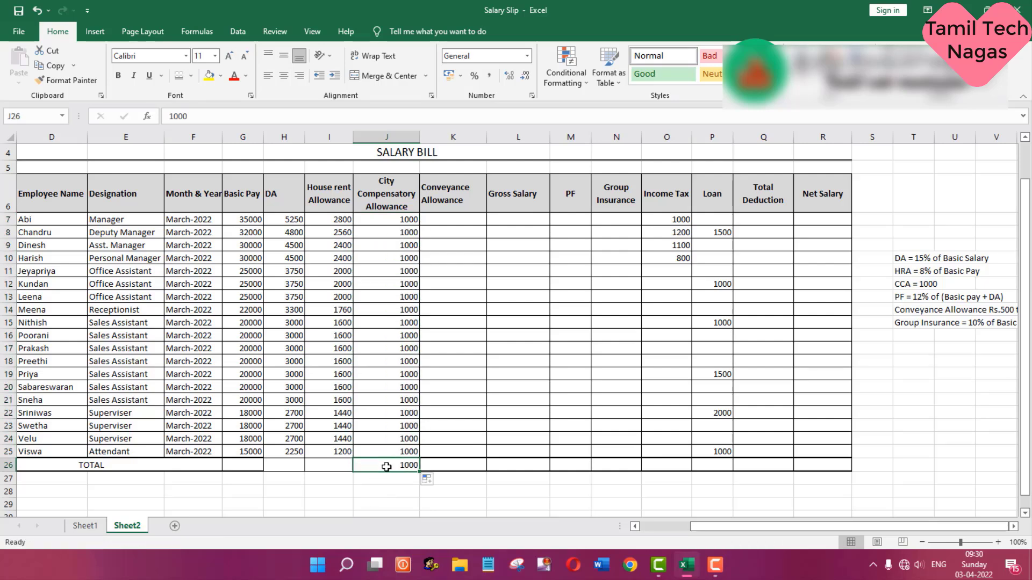
key(Delete)
Step: Enter a Conveyance Allowance of 500 for every employee from K7 down, leaving cell K26 in the TOTAL row empty
click(440, 222)
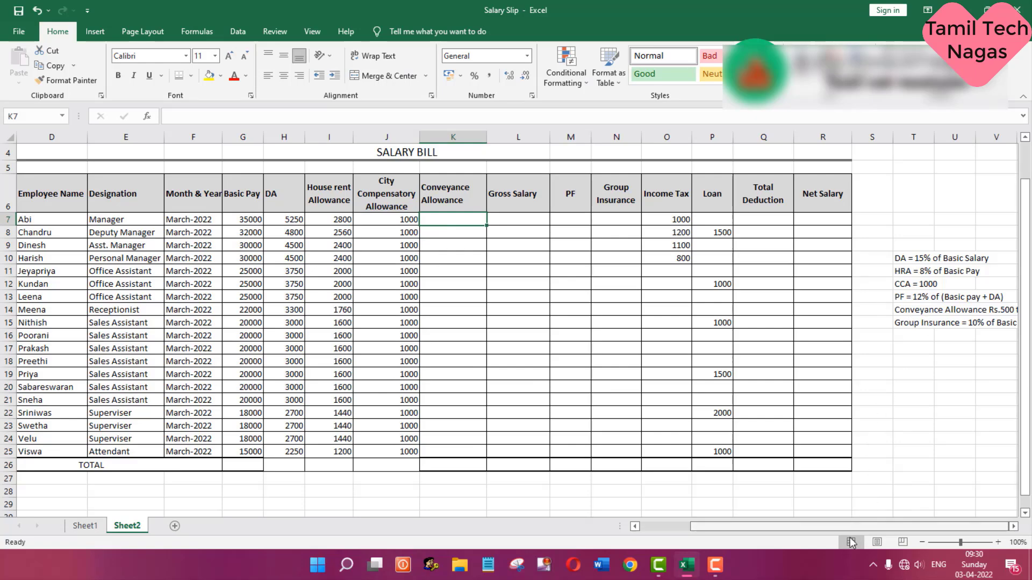
click(1012, 526)
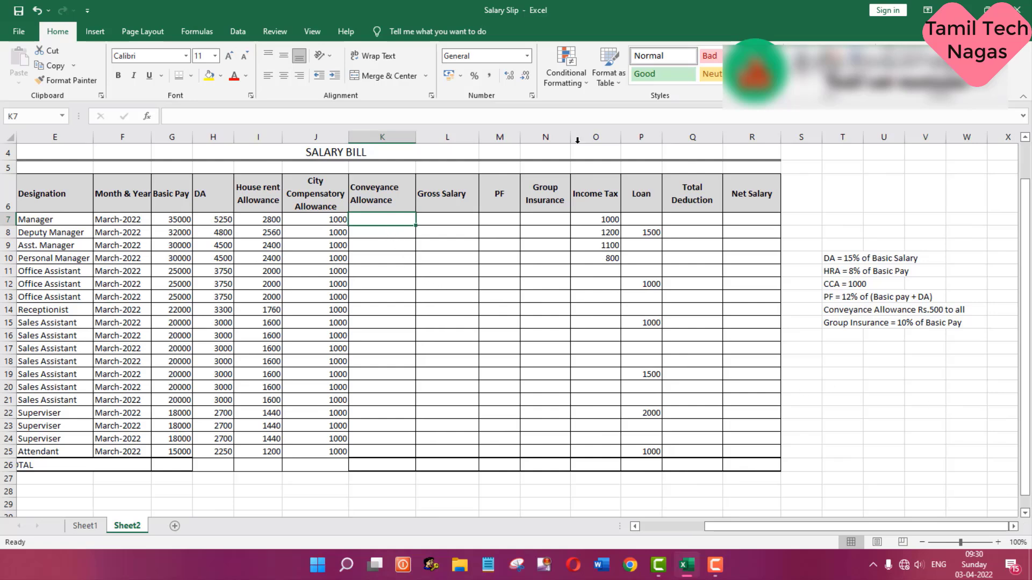
text(500)
key(ctrl+Return)
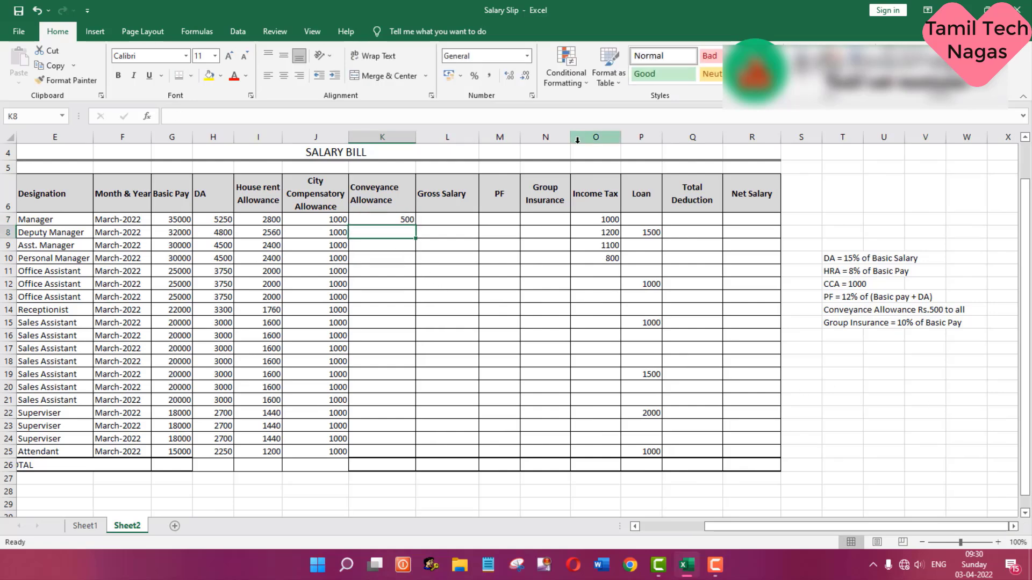
drag(415, 224, 376, 463)
key(Delete)
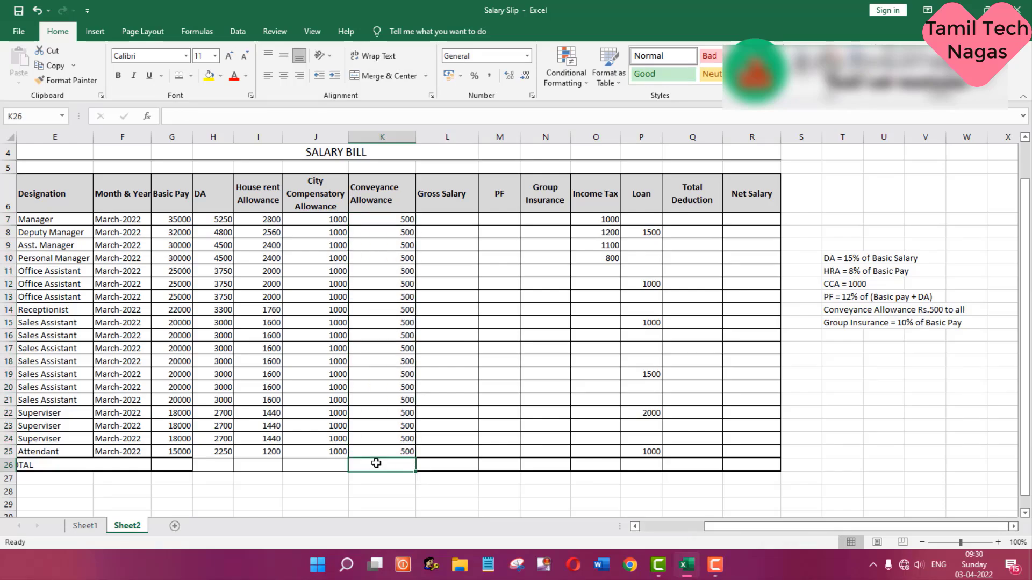
Step: Calculate the Gross Salary in cell L7 as the sum of Basic Pay and all allowances with =SUM(G7:K7)
click(451, 222)
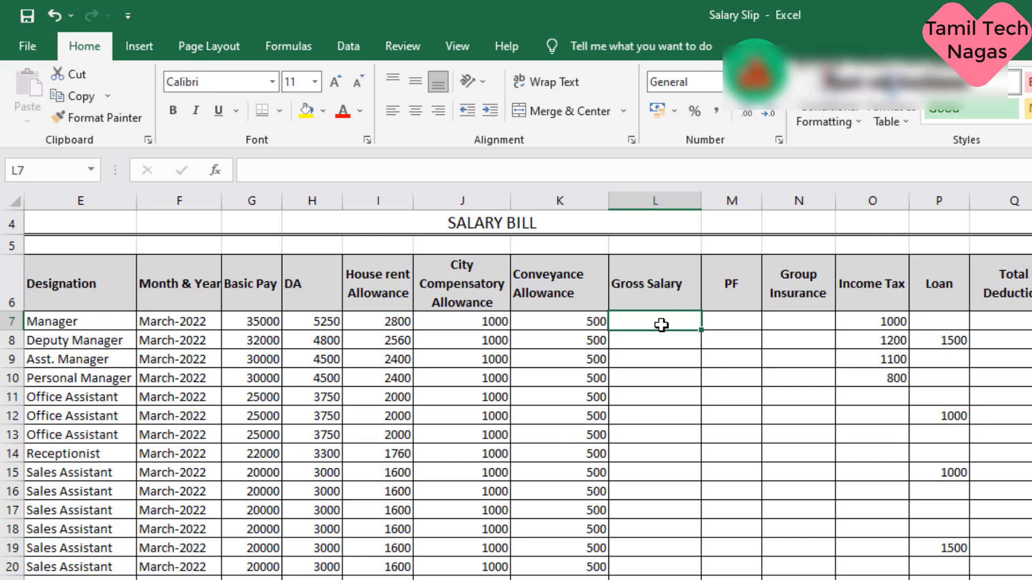
text(=)
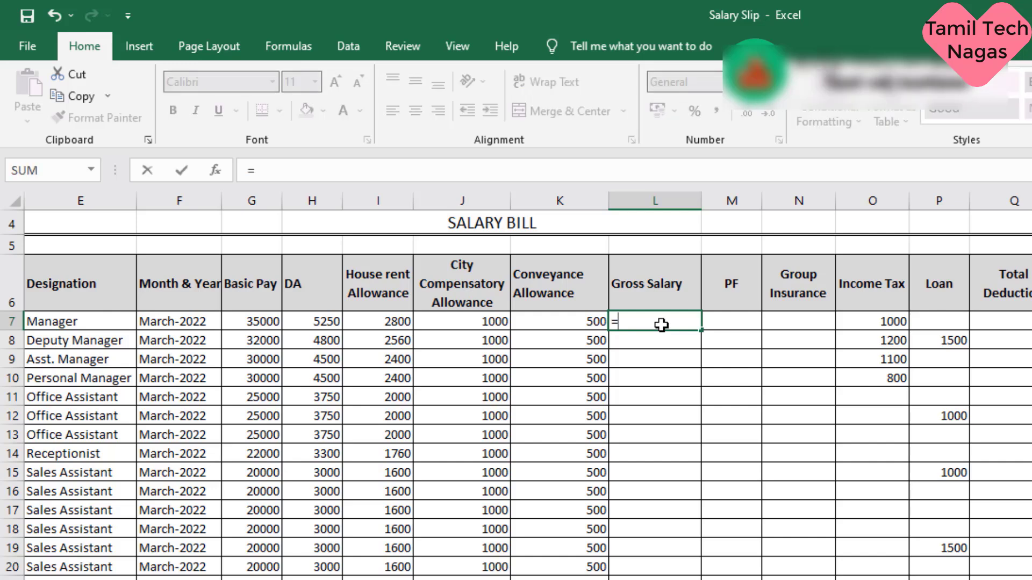
text(sum()
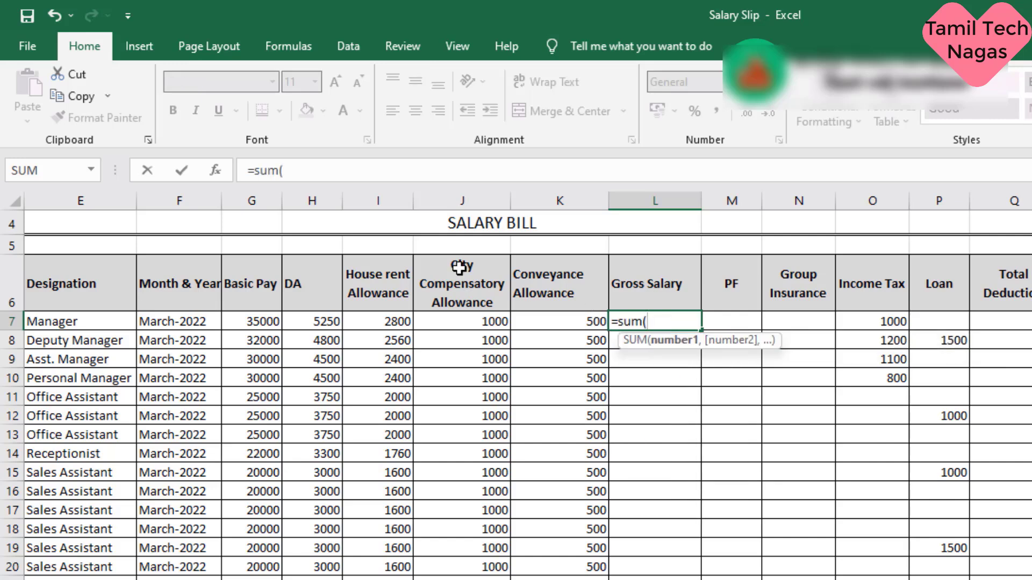
drag(258, 322, 537, 321)
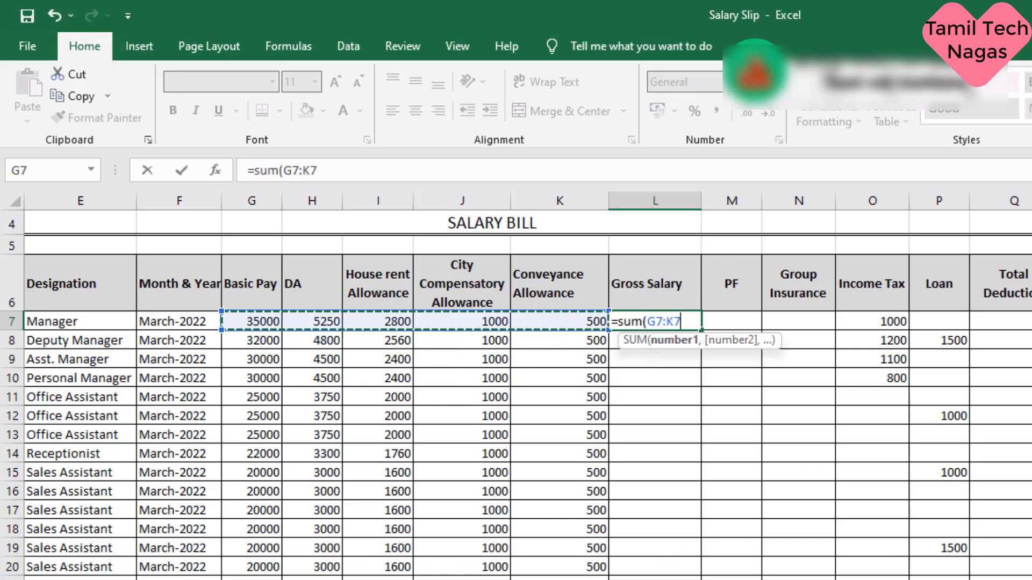
text())
key(Return)
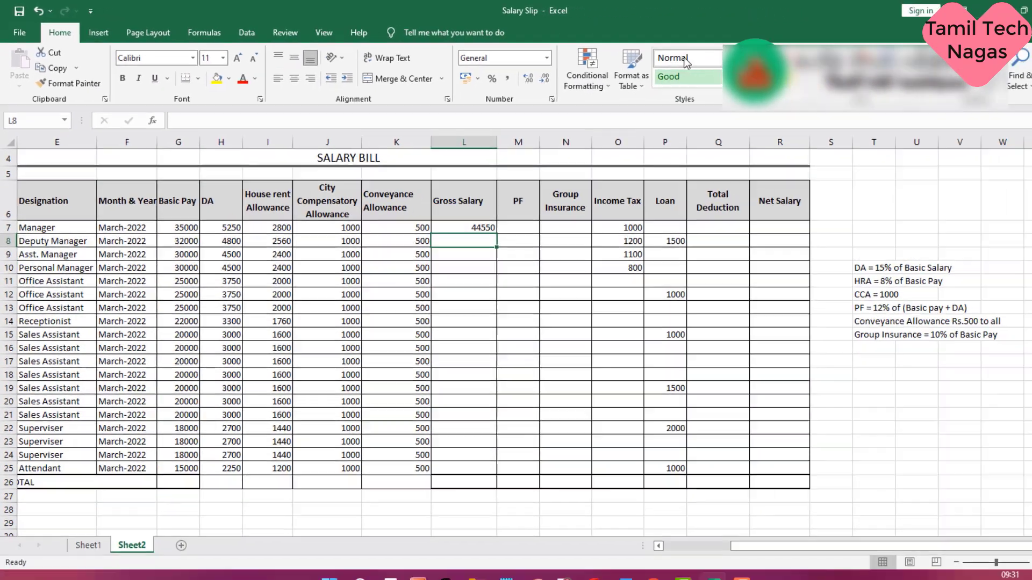
Step: Fill the Gross Salary formula from L7 down the column for all employees and clear cell L26 in the TOTAL row
click(469, 219)
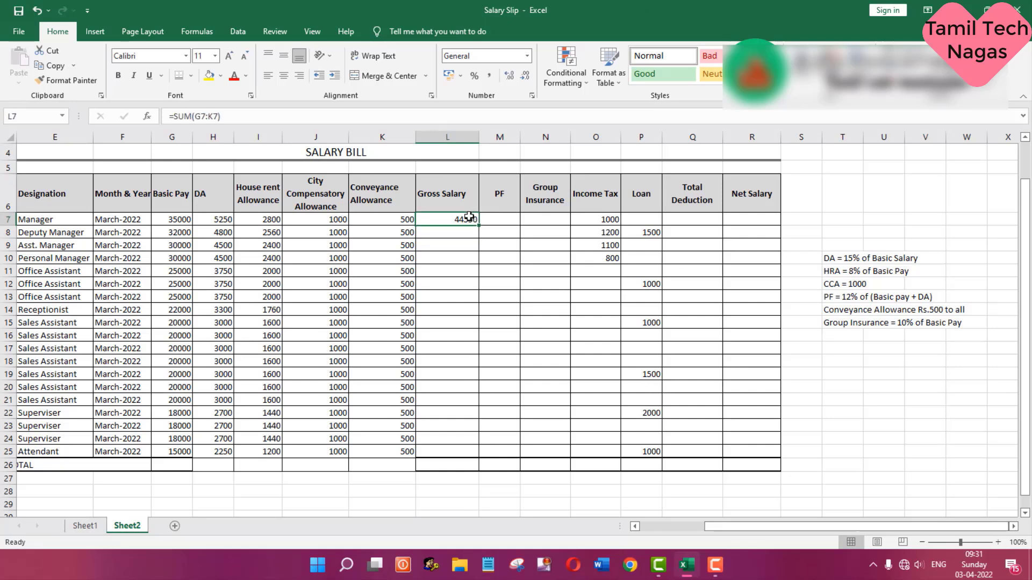
drag(479, 226, 473, 466)
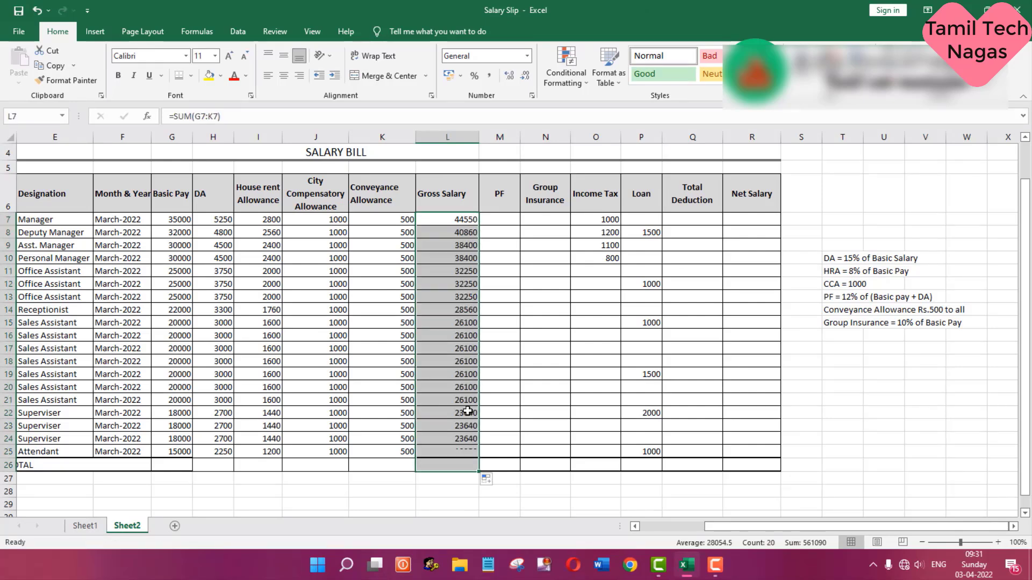
click(464, 462)
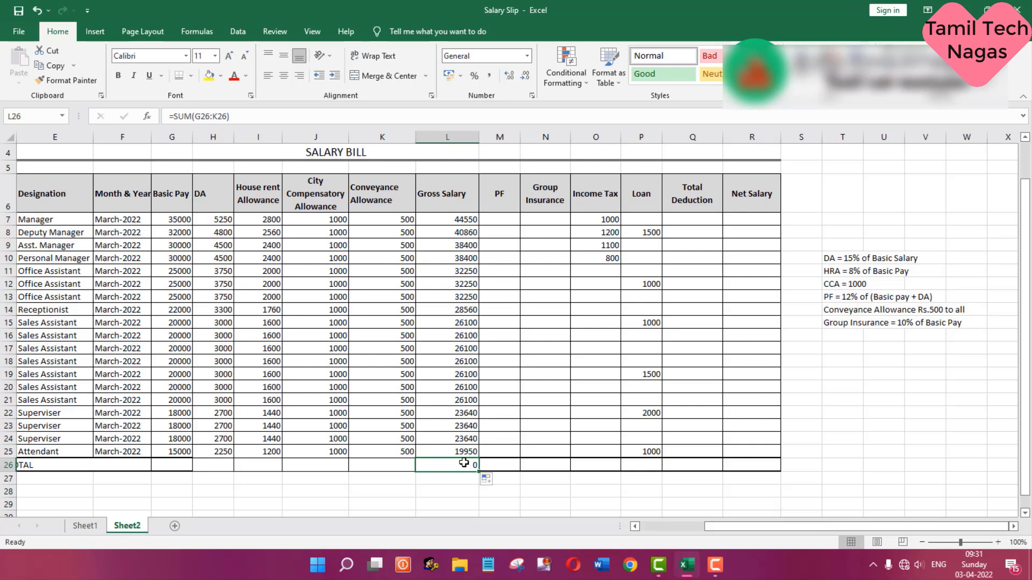
Step: Calculate the PF in cell M7 as 12% of Basic Pay plus DA with the formula =(G7+H7)*12%
click(505, 217)
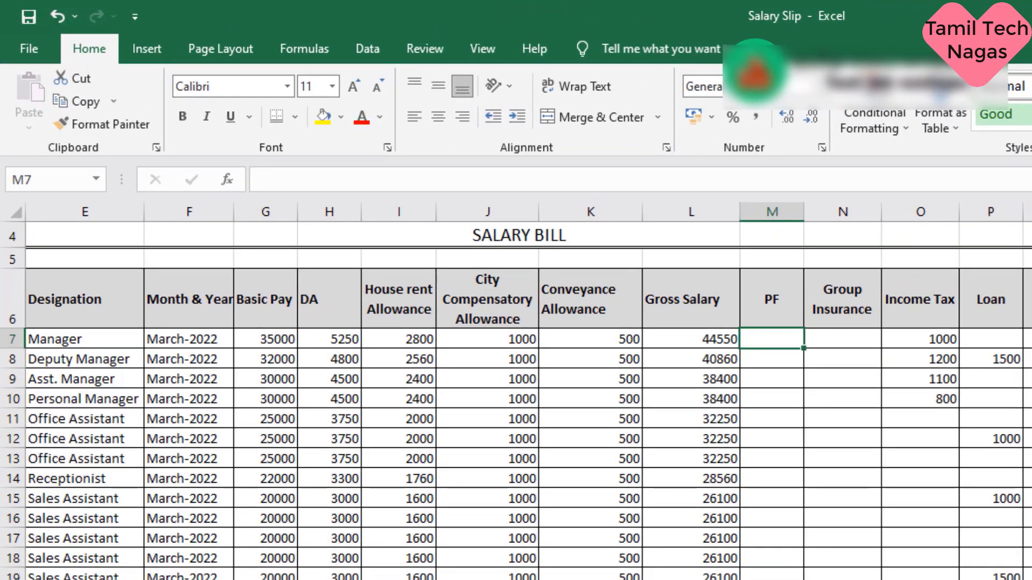
text(=)
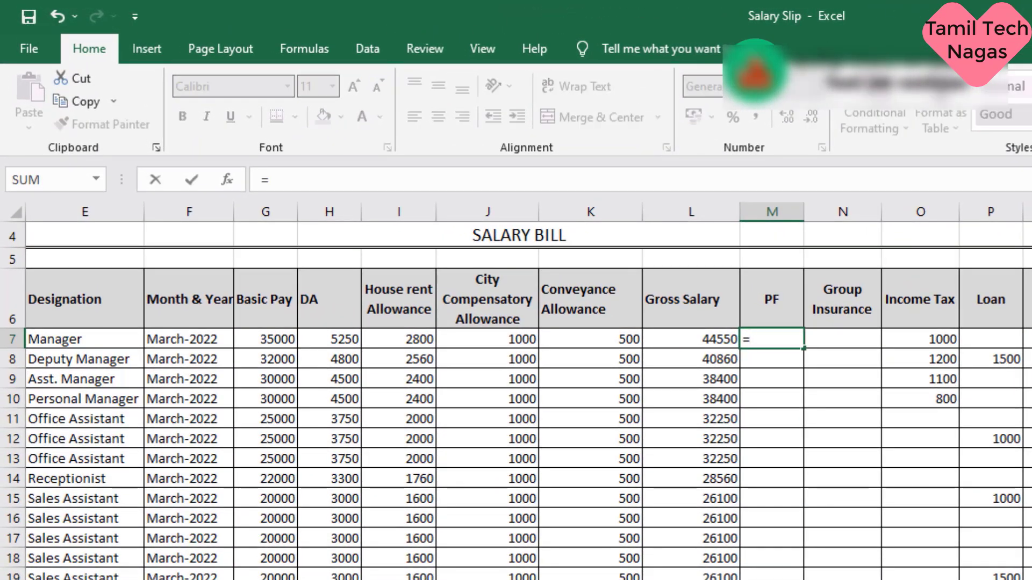
text(()
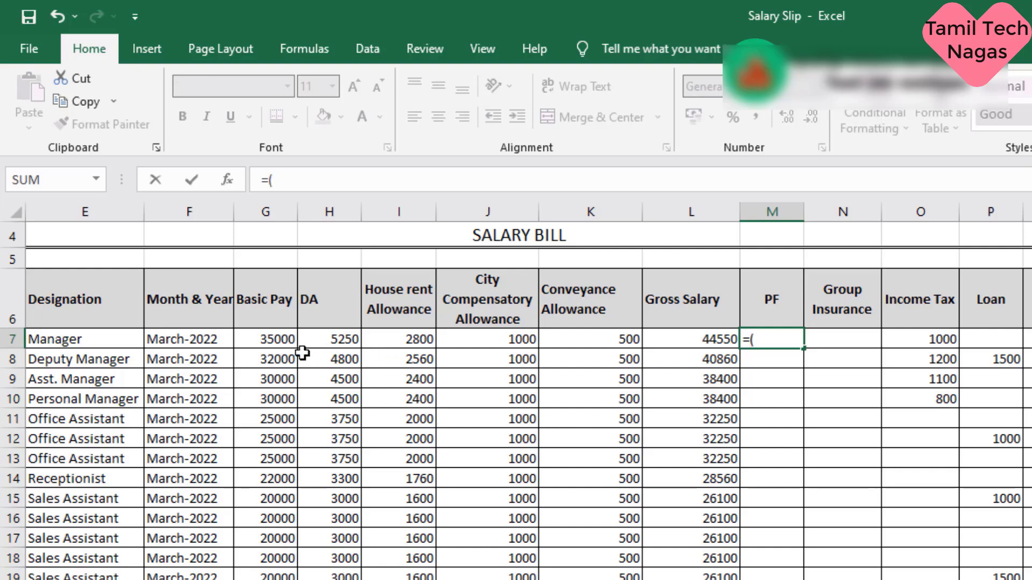
click(291, 339)
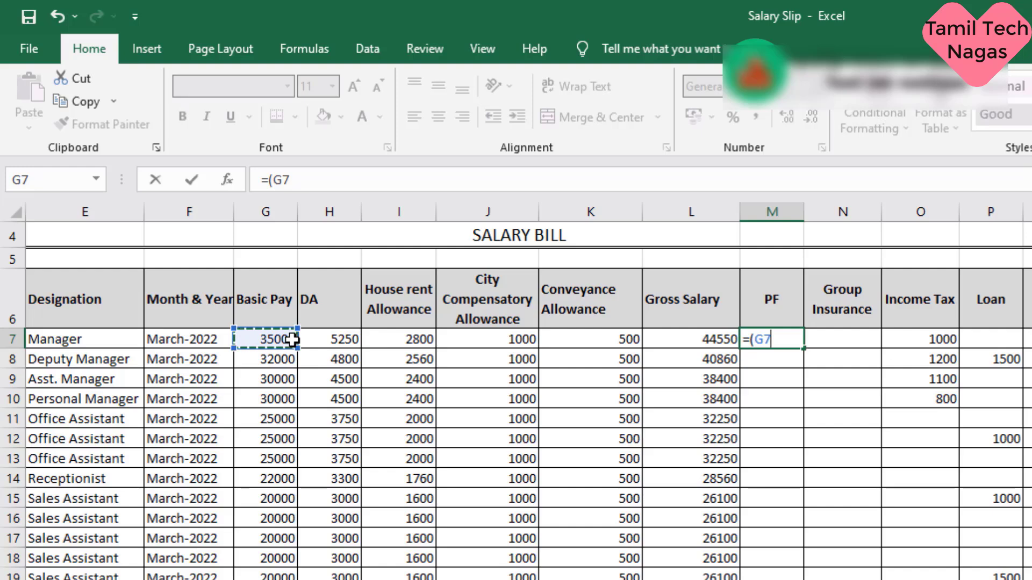
text(+)
click(343, 339)
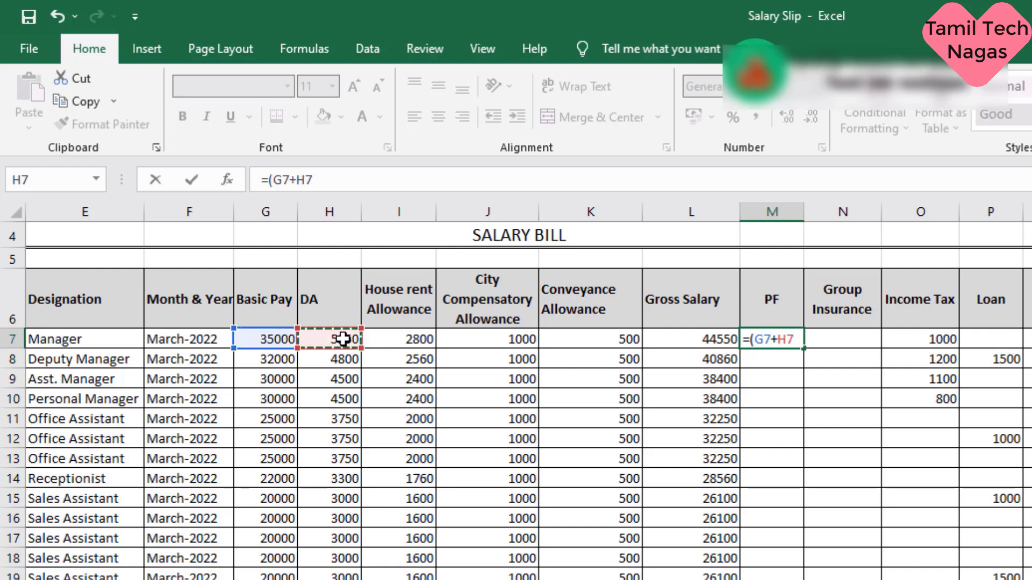
text()*)
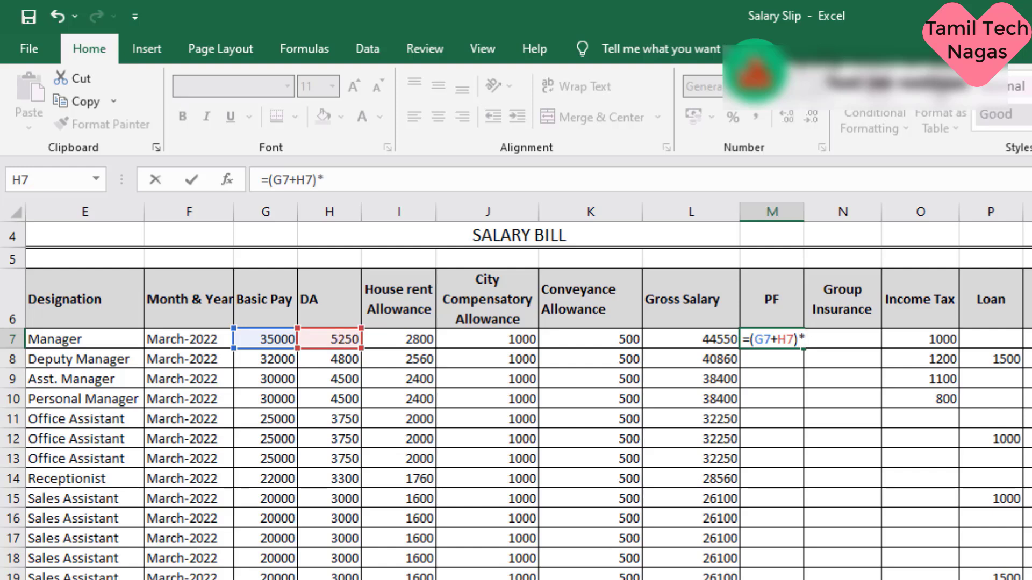
text(12%)
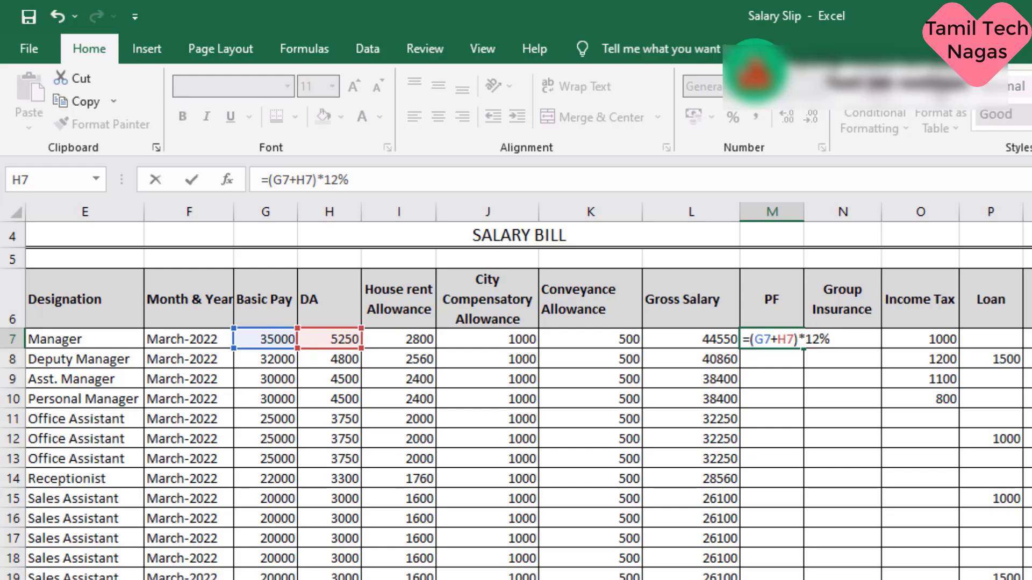
key(Return)
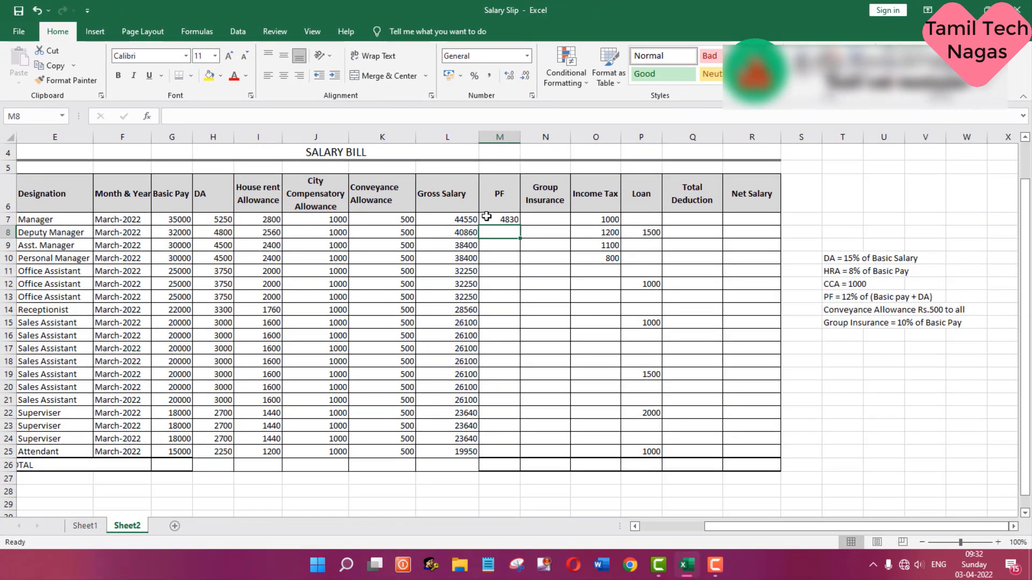
Step: Fill the PF formula from M7 down the column for all employees and clear cell M26 in the TOTAL row
click(758, 333)
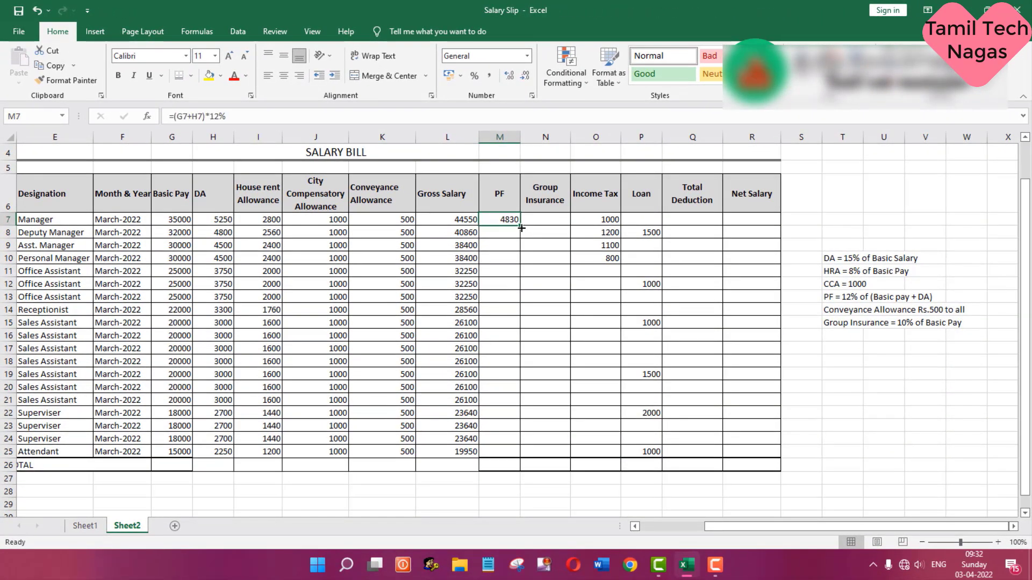
drag(521, 228, 498, 462)
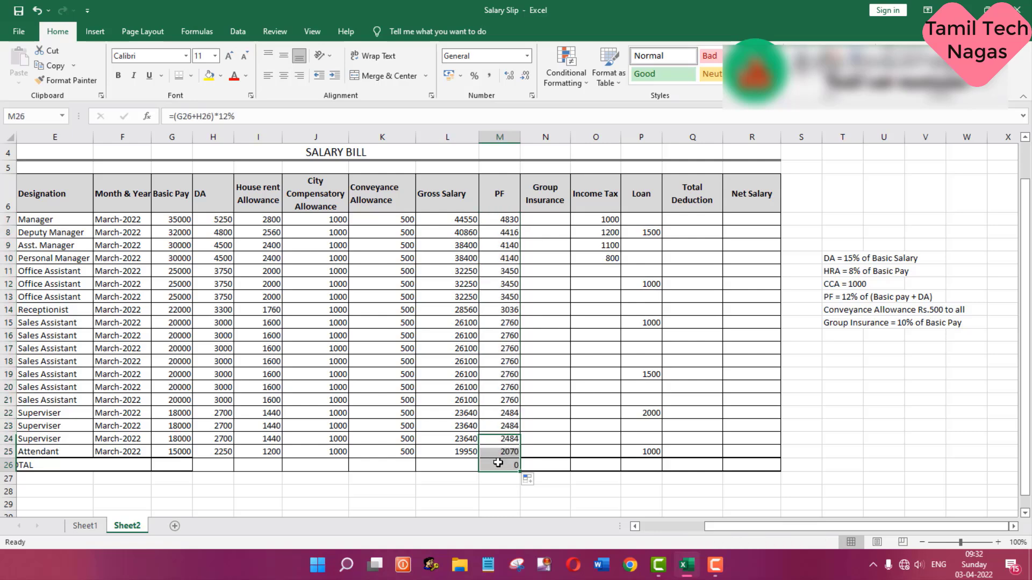
click(498, 463)
key(Delete)
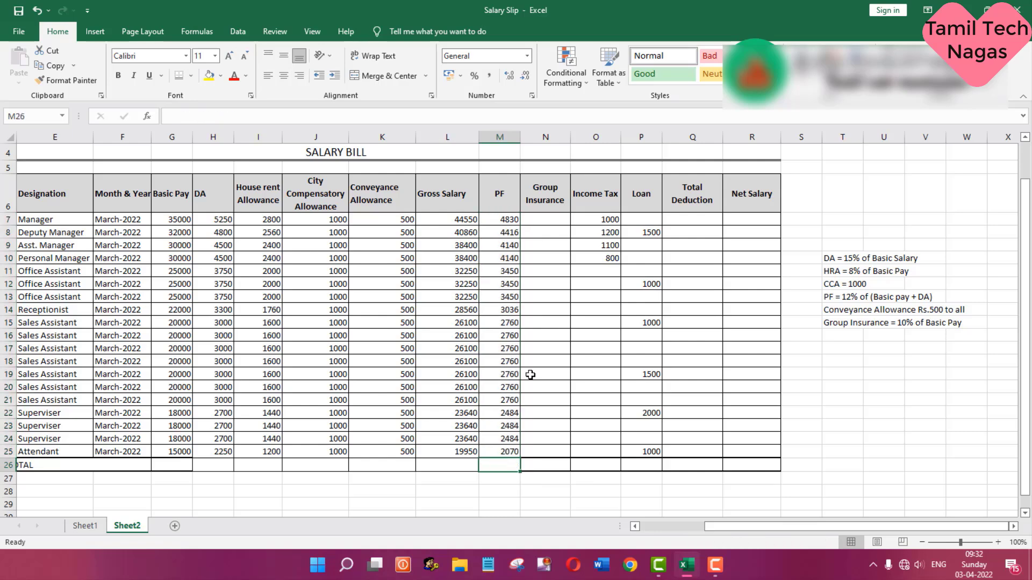
Step: Calculate the Group Insurance in cell N7 as 10% of Basic Pay with the formula =G7*10%
click(556, 222)
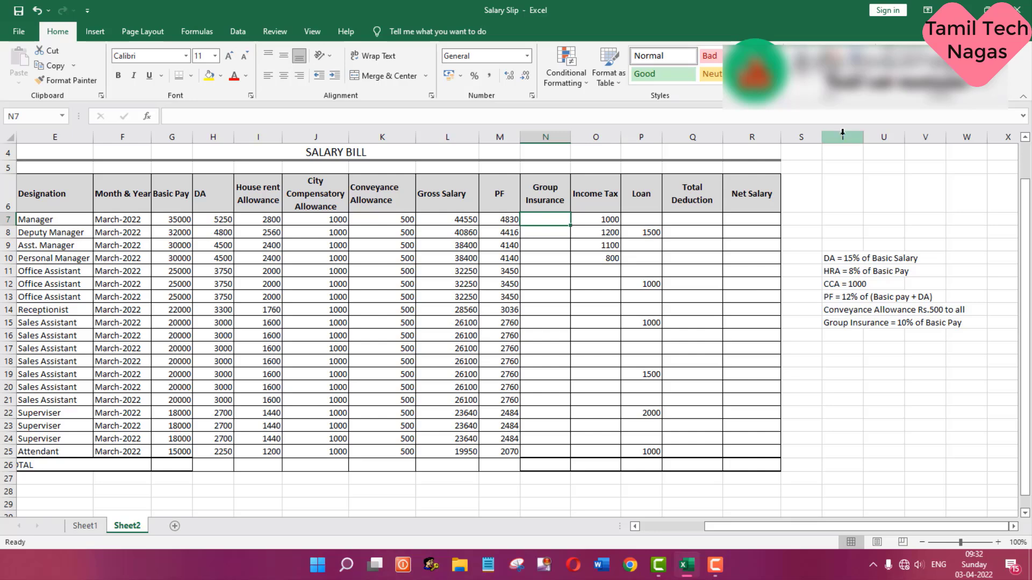
text(=)
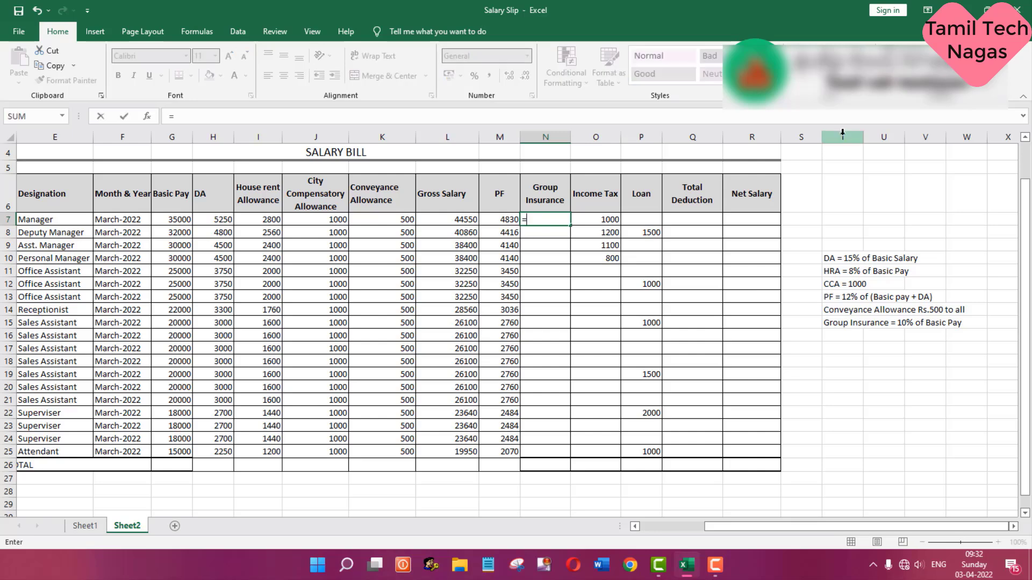
click(165, 224)
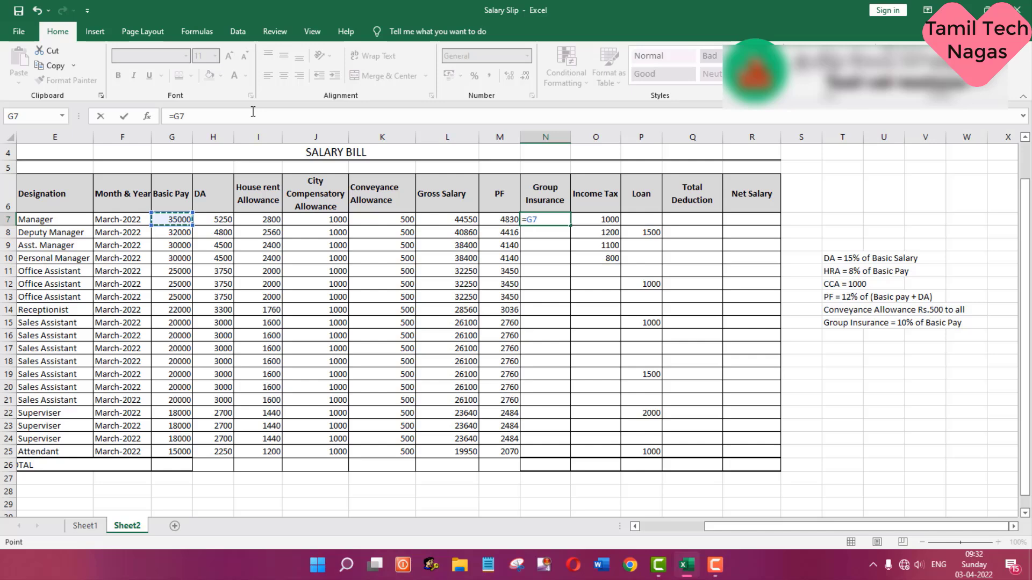
text(*)
key(Return)
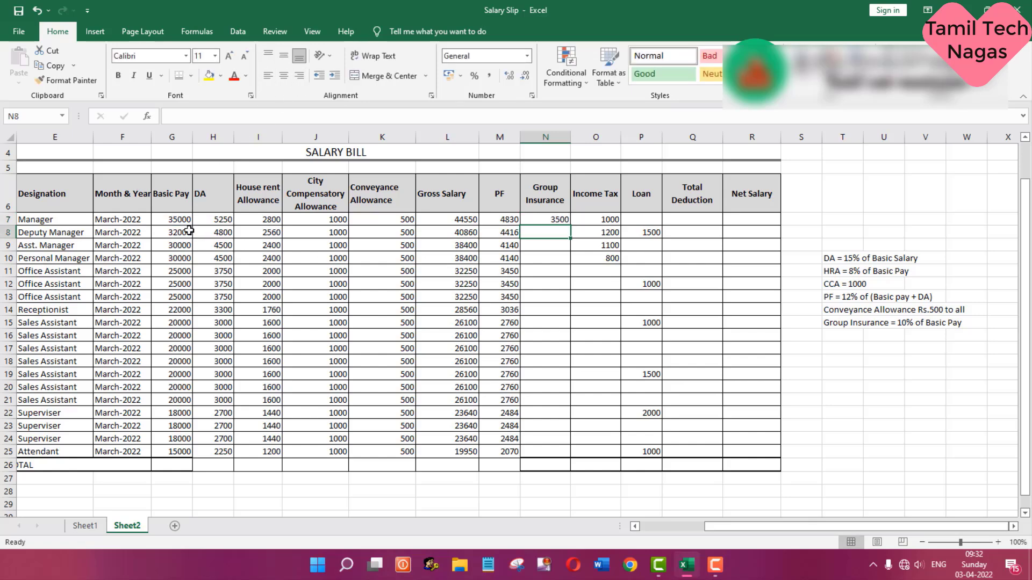
Step: Fill the Group Insurance formula from N7 down the column for all employees and clear cell N26 in the TOTAL row
click(567, 218)
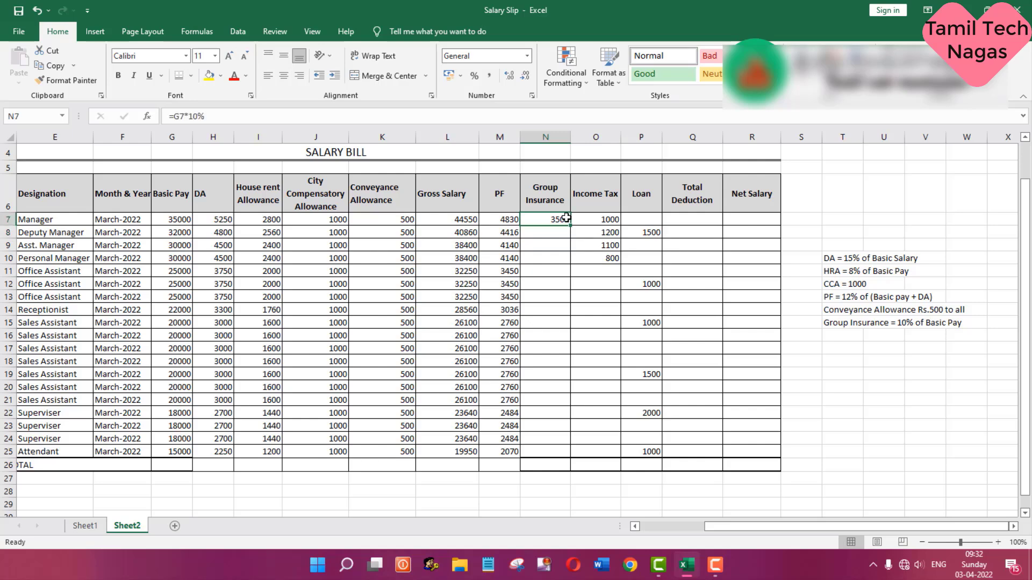
drag(571, 226, 545, 465)
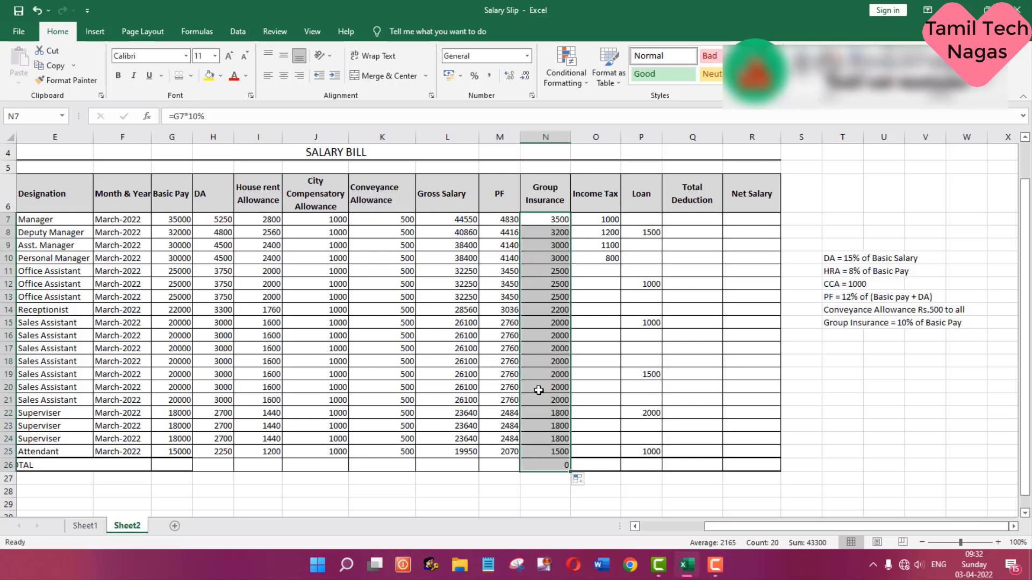
click(545, 466)
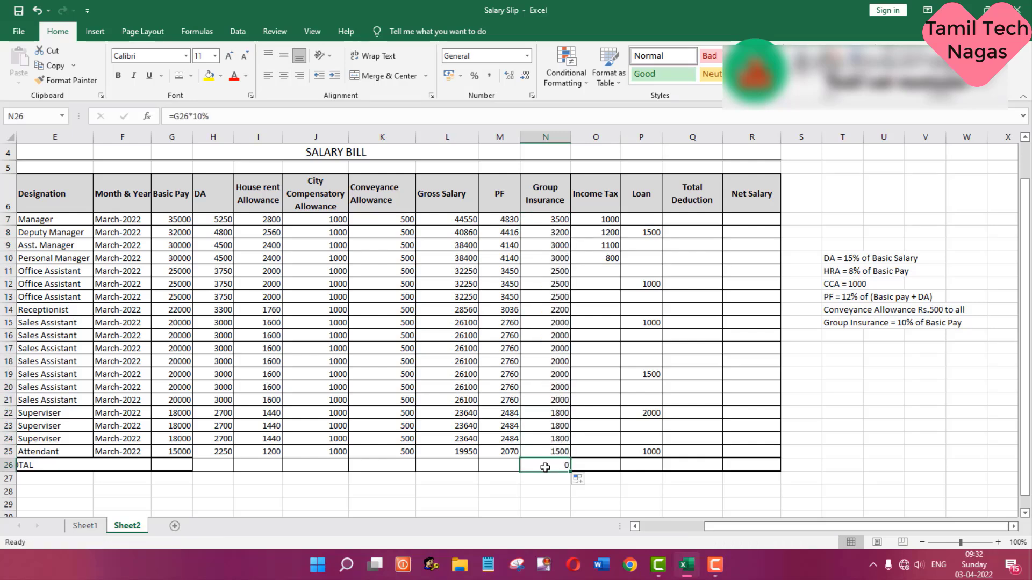
Step: Calculate the Total Deduction in cell Q7 by summing PF, Group Insurance, Income Tax and Loan with =SUM(M7:P7)
click(690, 224)
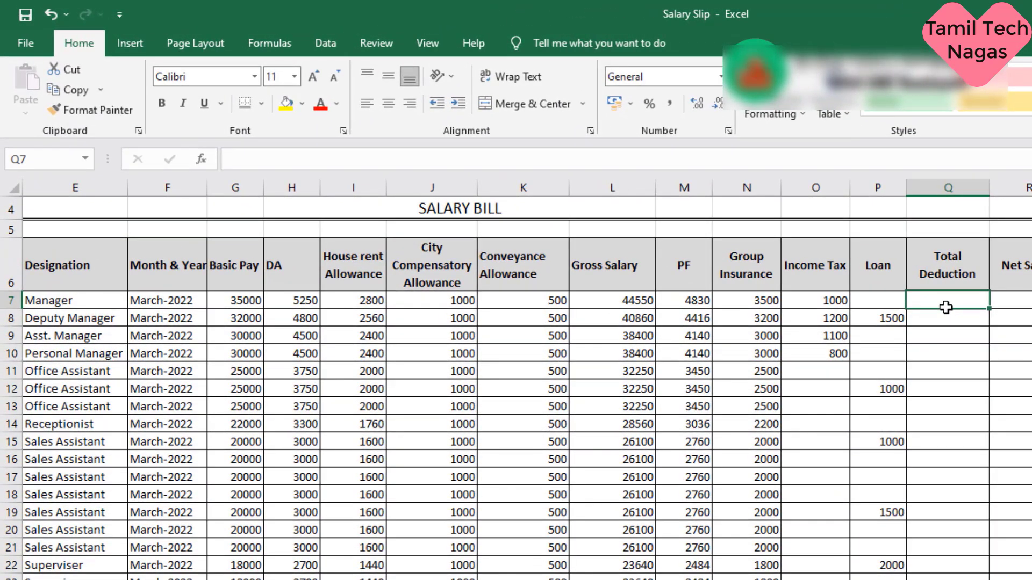
text(=)
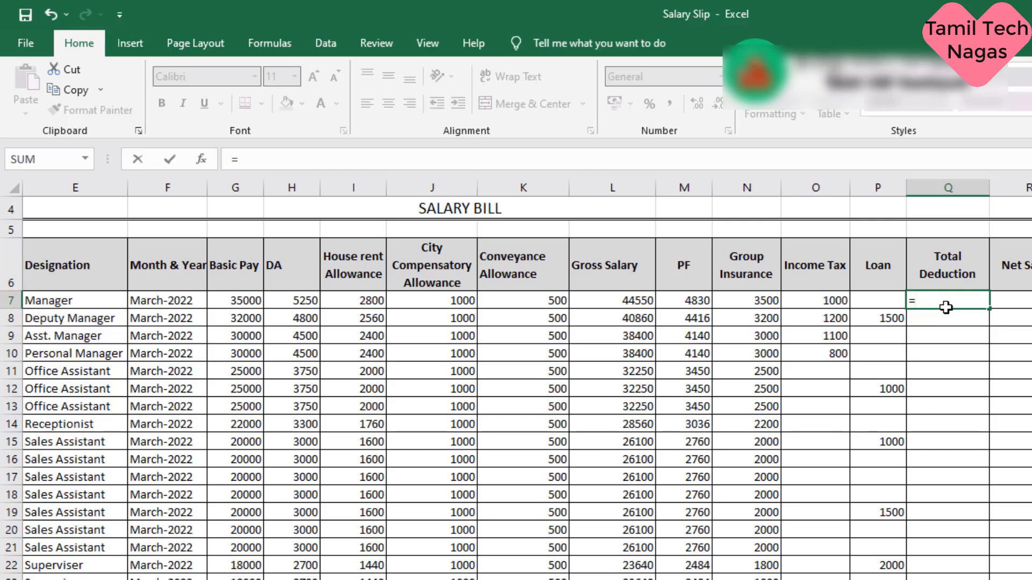
text(su)
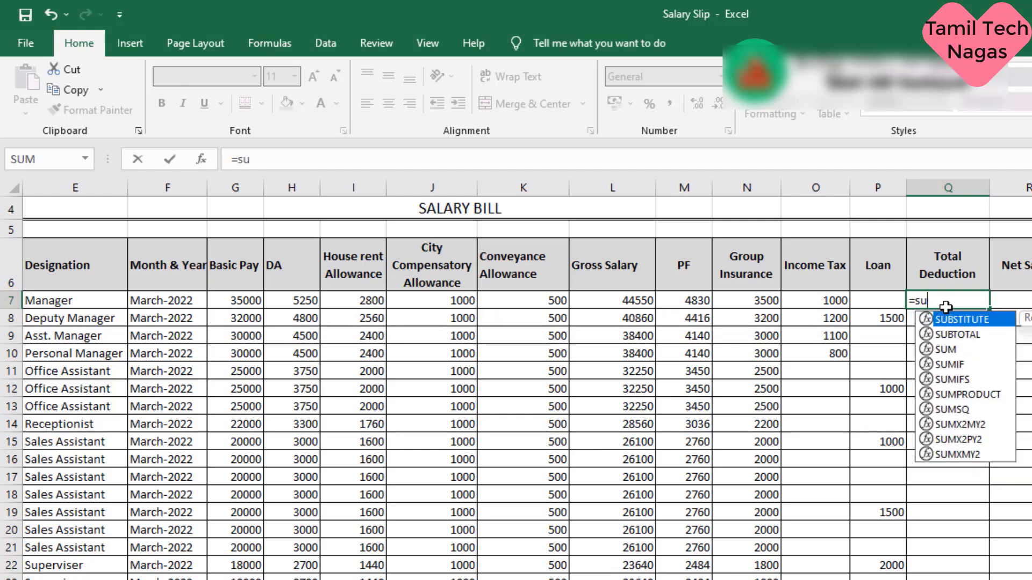
text(m()
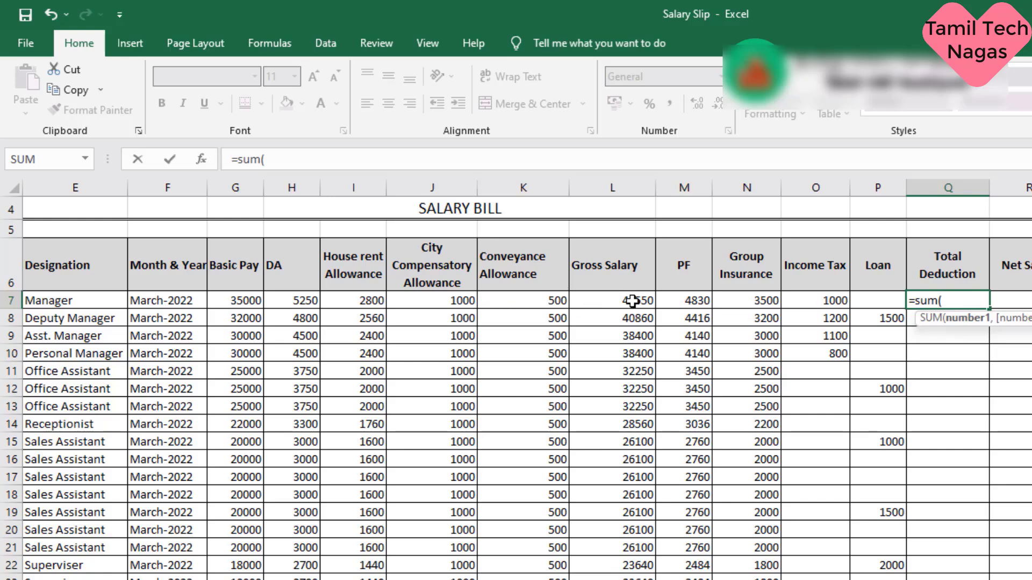
drag(671, 299, 879, 301)
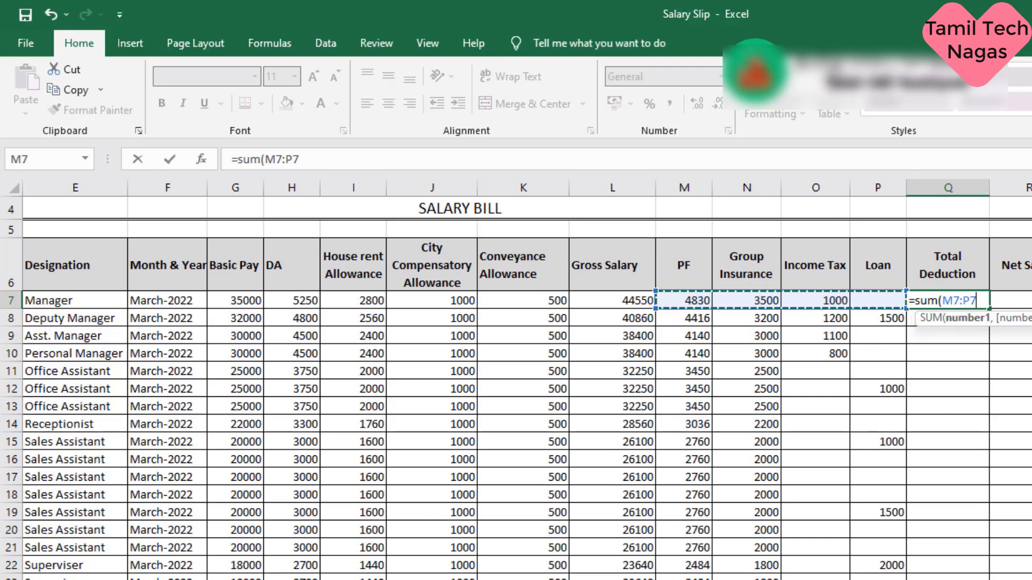
text())
key(Return)
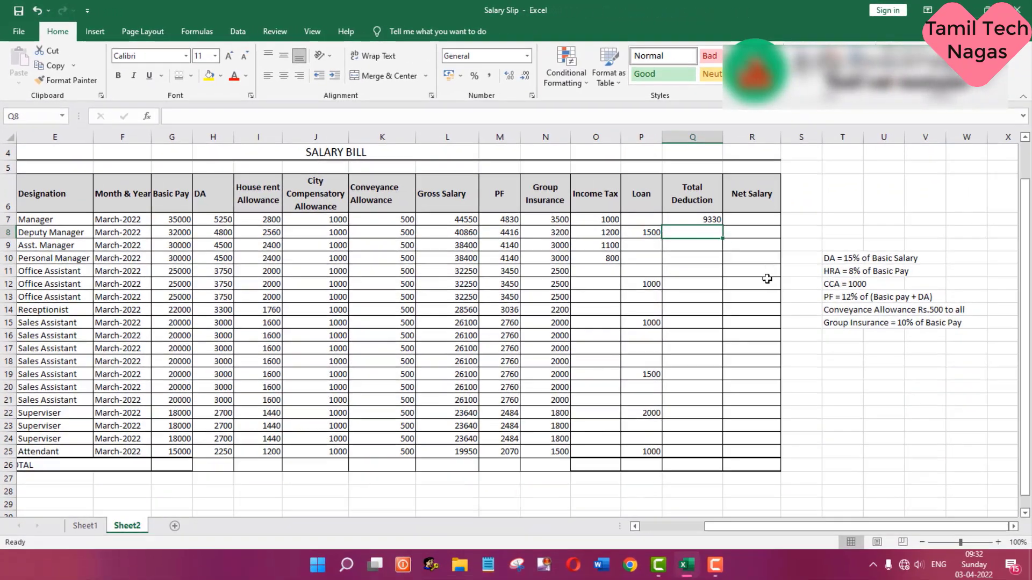
Step: Fill the Total Deduction formula from Q7 down the column for all employees and clear cell Q26 in the TOTAL row
click(707, 220)
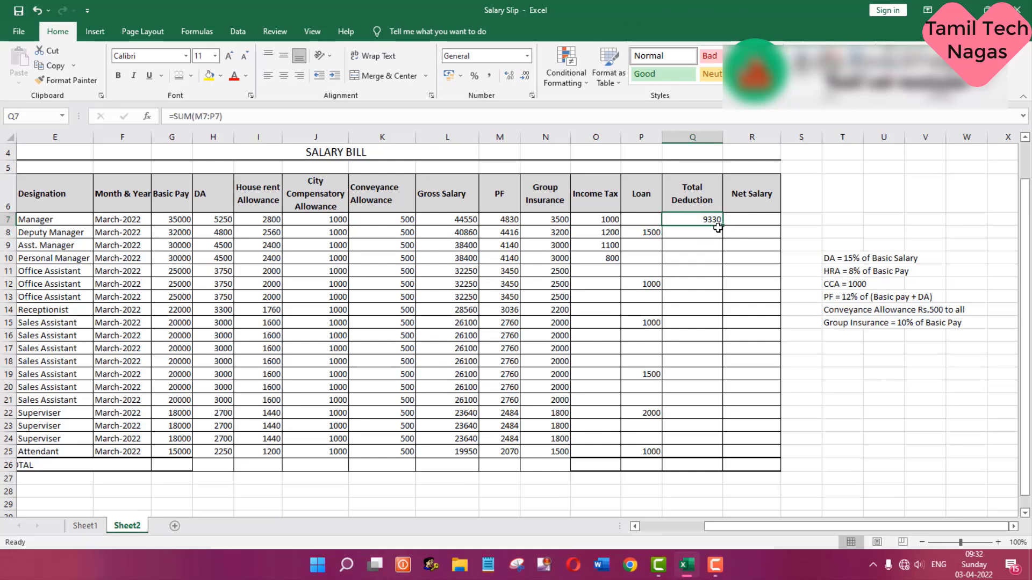
drag(722, 226, 712, 466)
key(Delete)
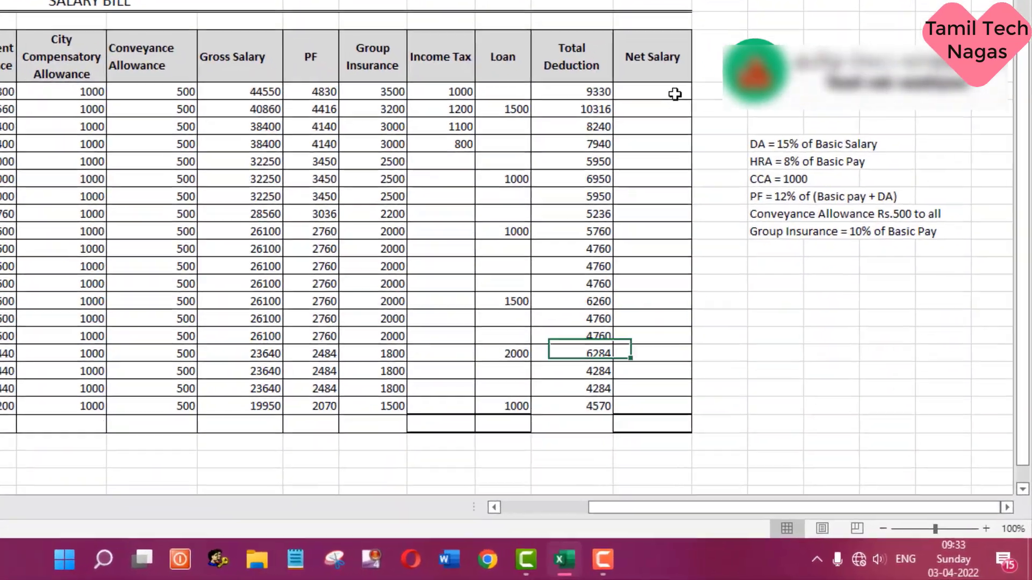
Step: Calculate the Net Salary in cell R7 as Gross Salary minus Total Deduction with the formula =L7-Q7
click(737, 180)
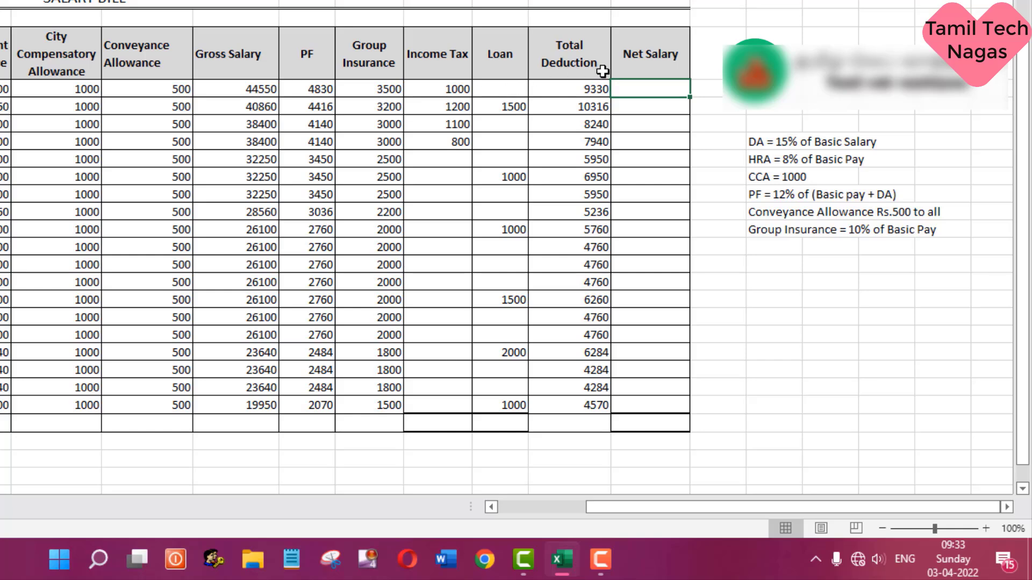
double_click(623, 90)
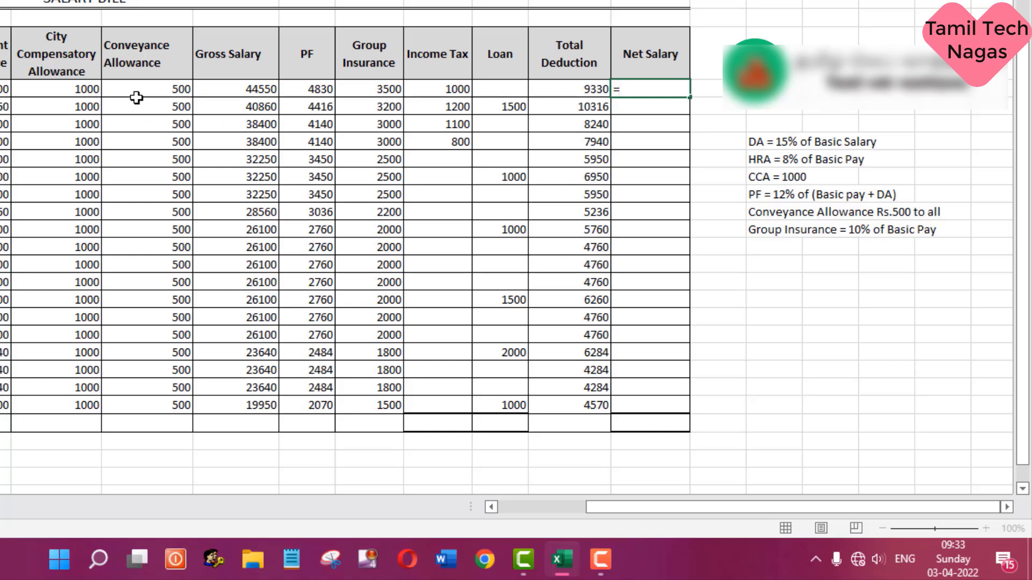
click(219, 91)
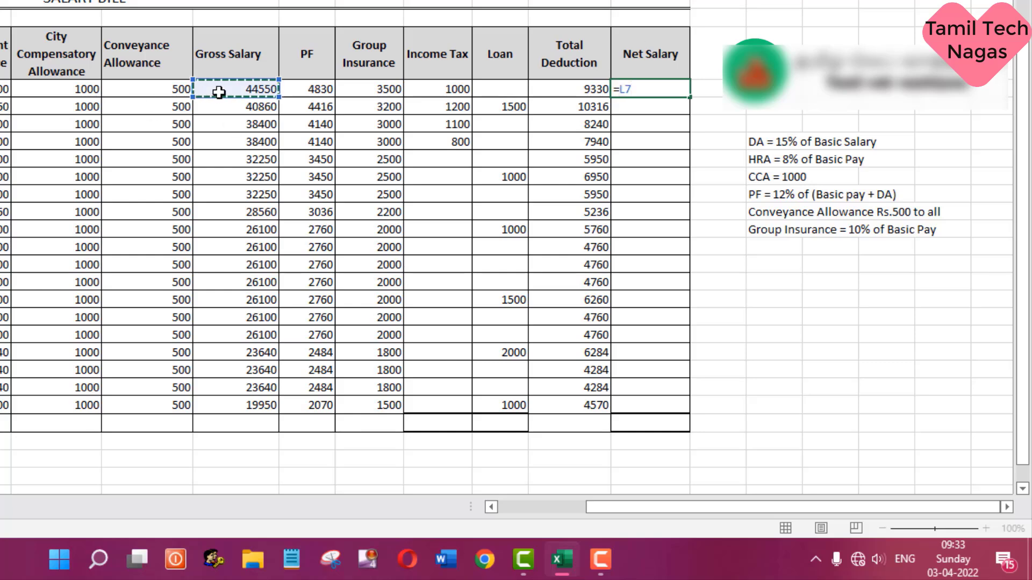
text(-)
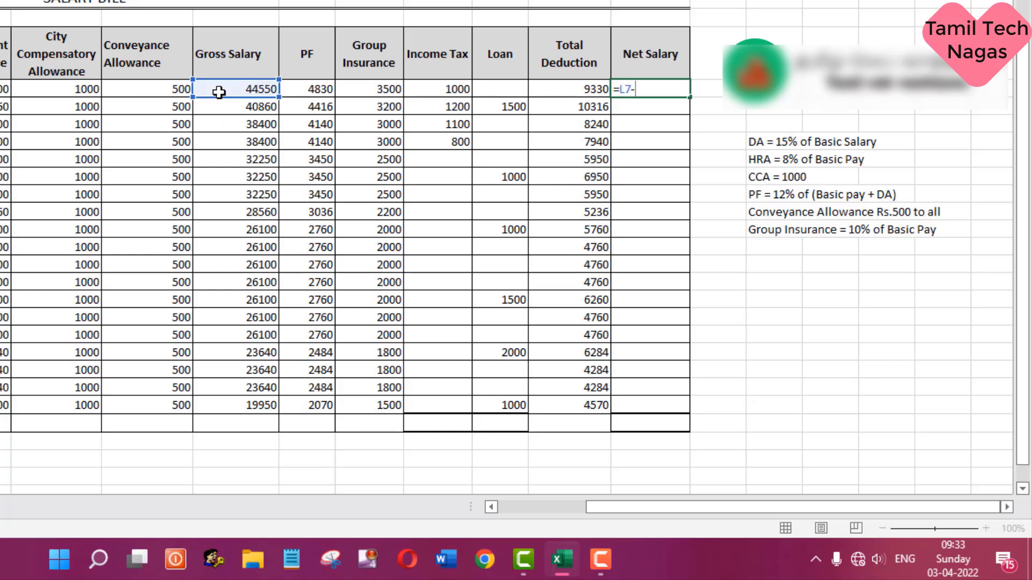
click(544, 88)
key(Return)
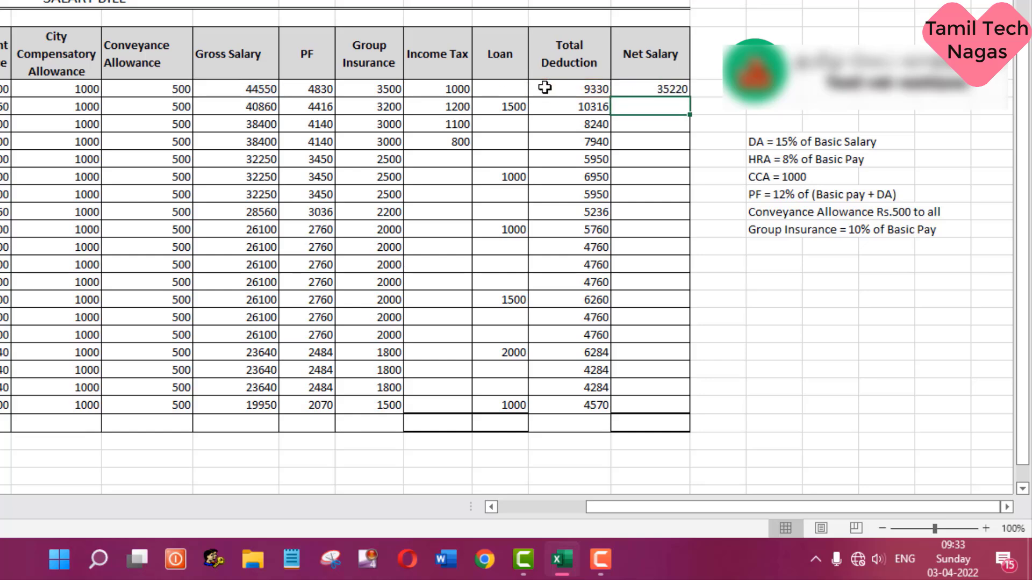
Step: Fill the Net Salary formula from R7 down the column for all employees and clear cell R26 in the TOTAL row
click(658, 85)
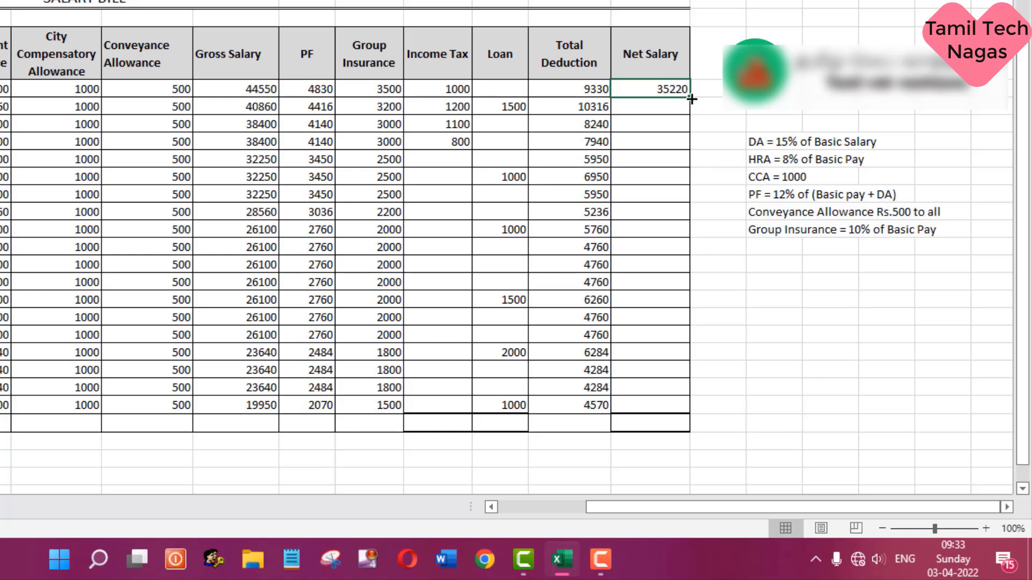
double_click(691, 99)
click(663, 420)
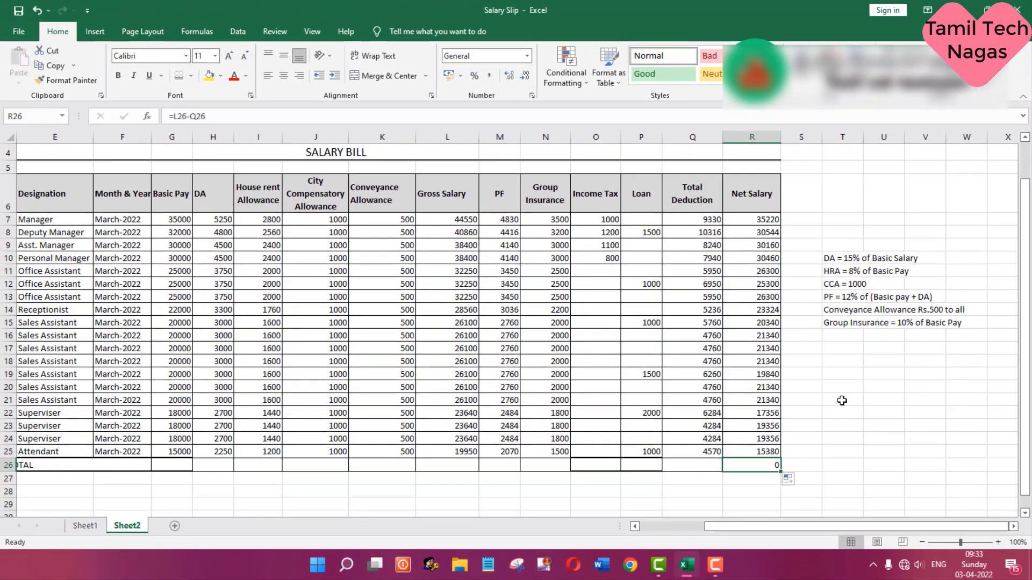
key(Delete)
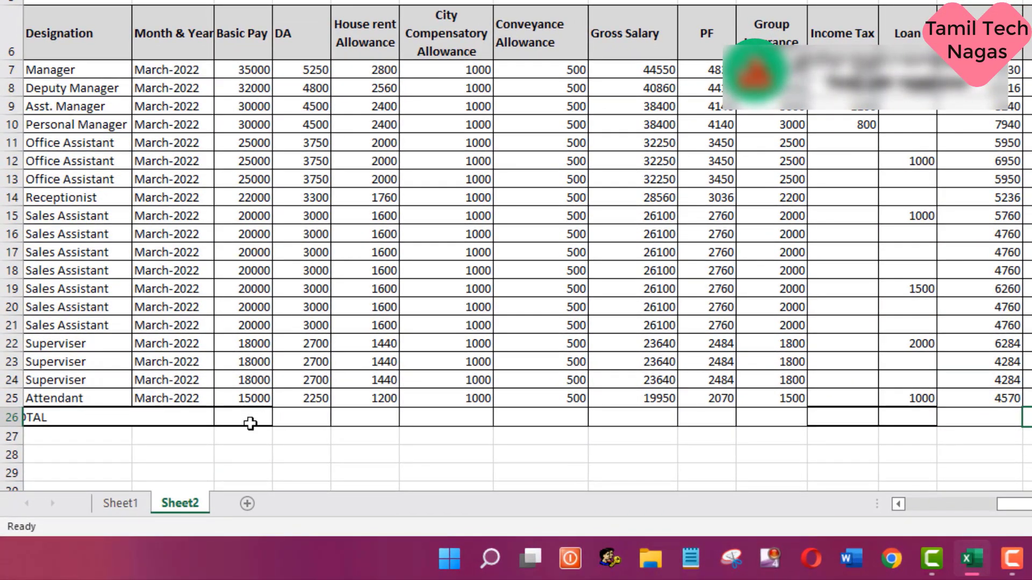
Step: Total the Basic Pay column in cell G26 of the TOTAL row with the formula =SUM(G7:G25)
click(250, 424)
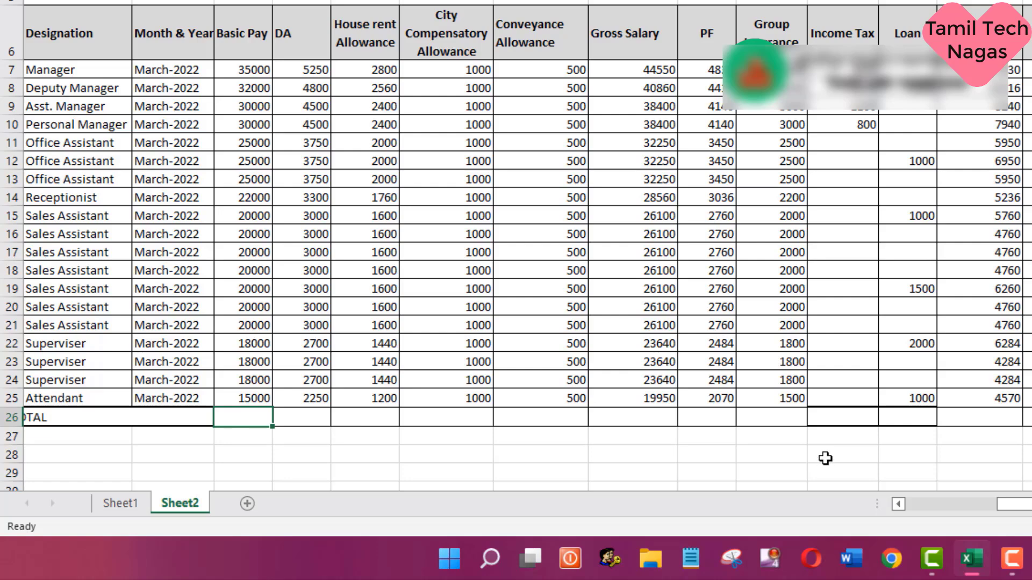
text(=sum)
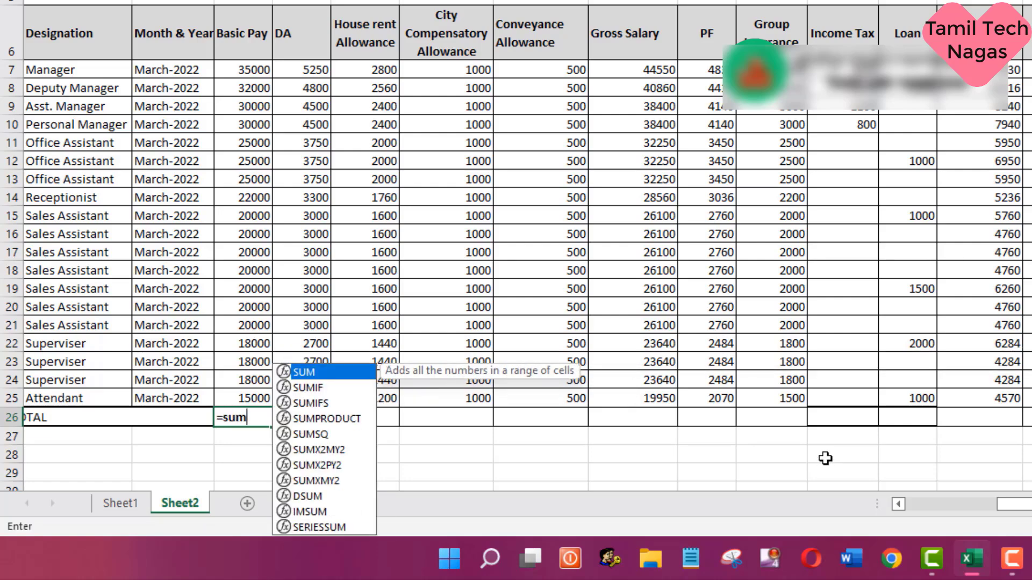
text(()
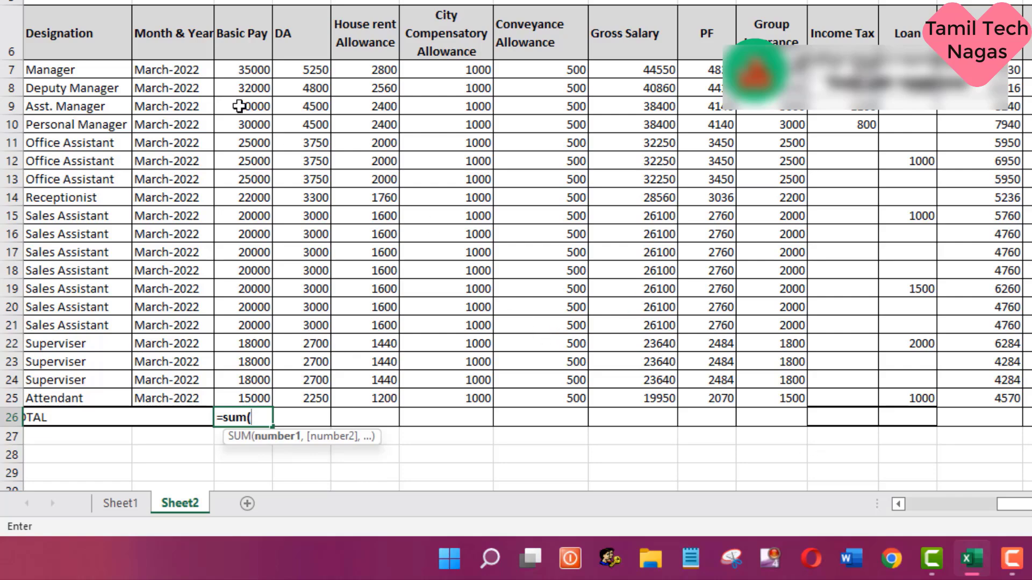
drag(246, 69, 259, 388)
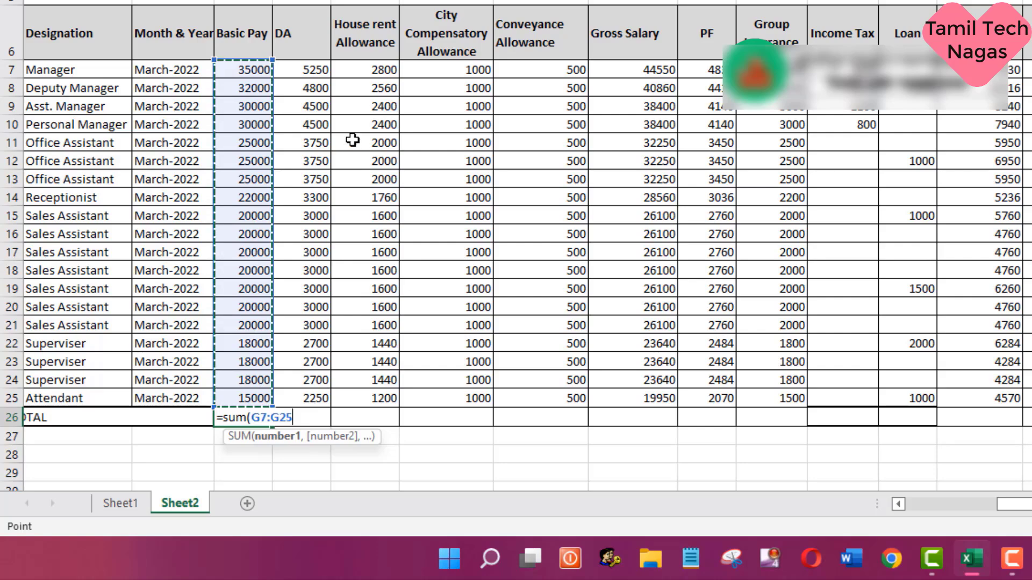
text())
key(Return)
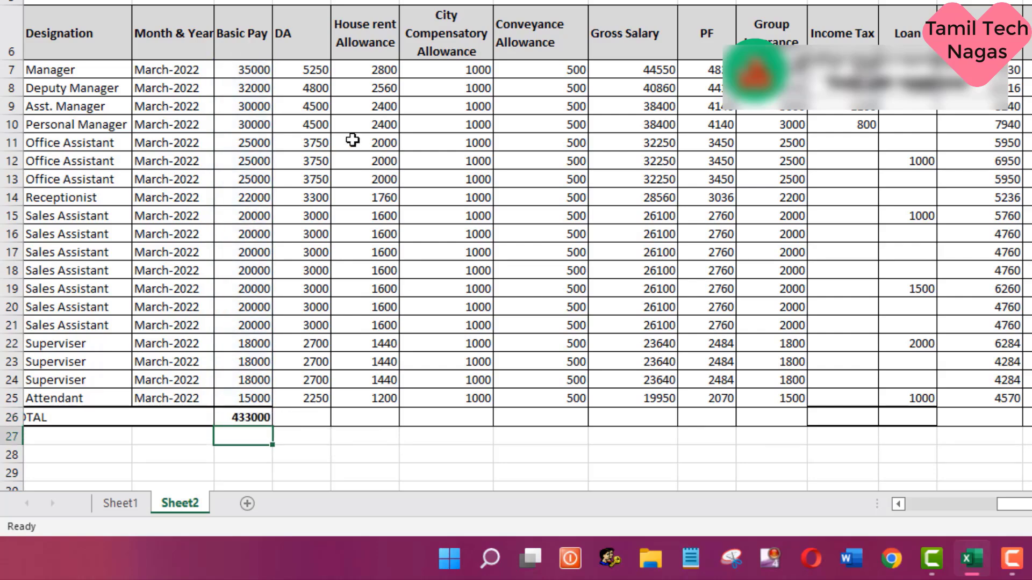
Step: Fill the total formula from G26 across the TOTAL row through the Net Salary column to R26
click(262, 417)
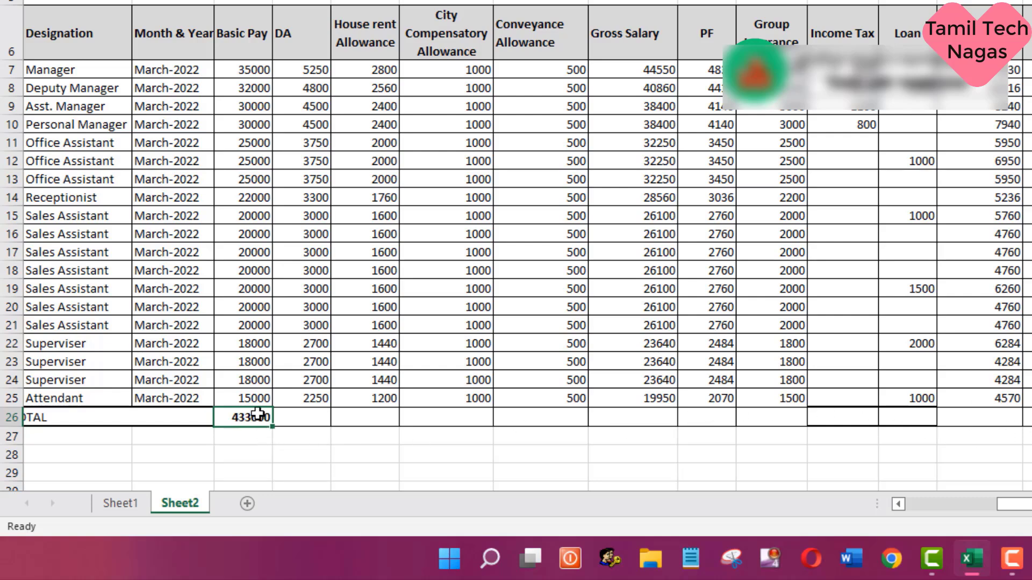
drag(272, 427, 1027, 417)
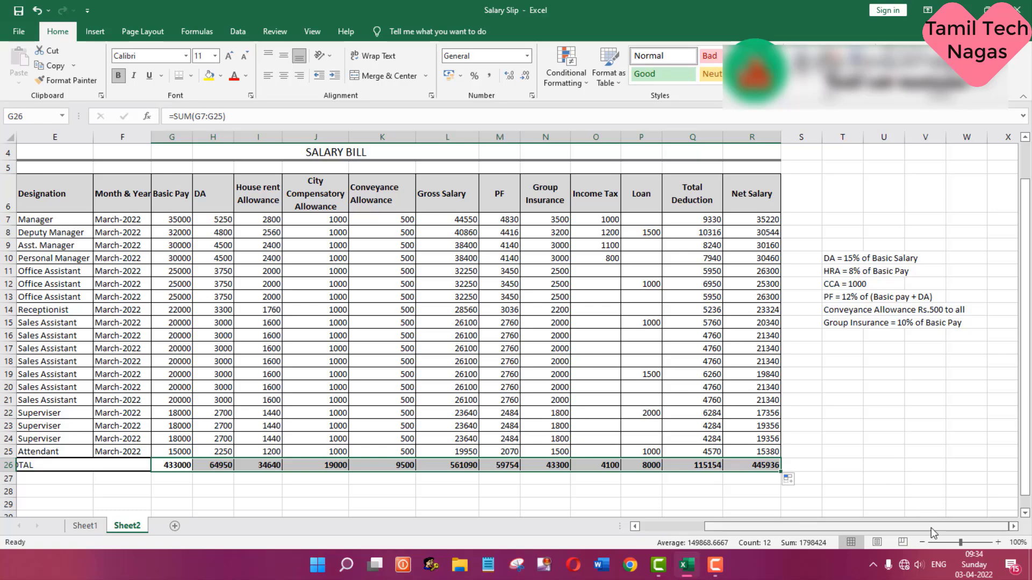
drag(930, 528, 879, 521)
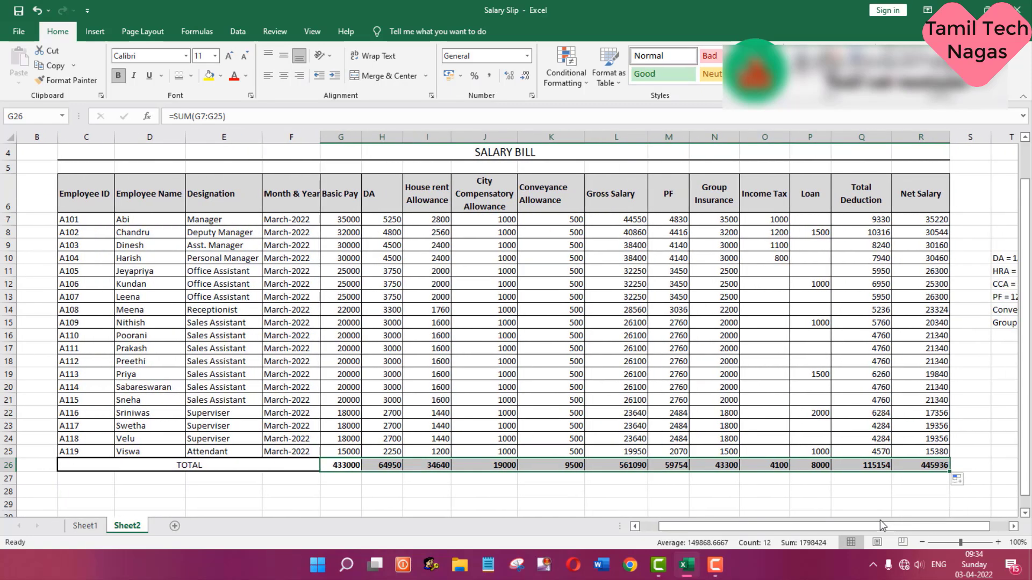